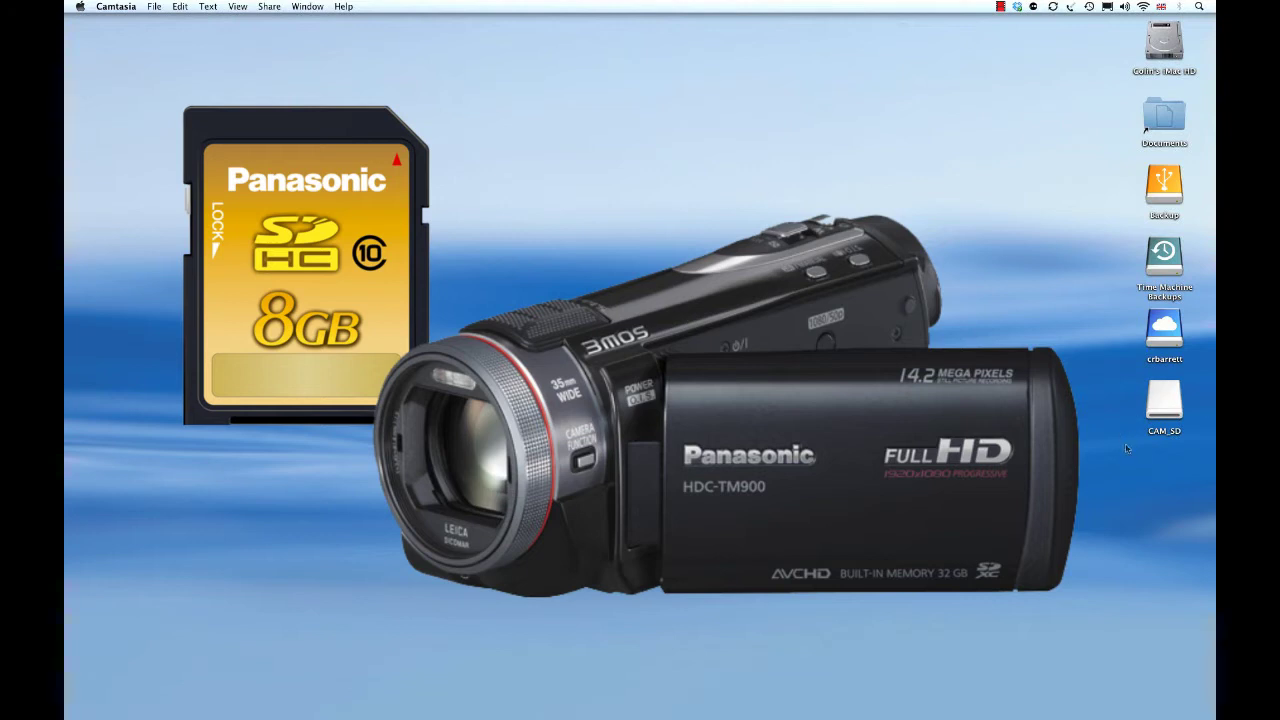
- Open the CAM_SD card in Cover Flow view and preview the MISC and PRIVATE folders
double_click(1166, 405)
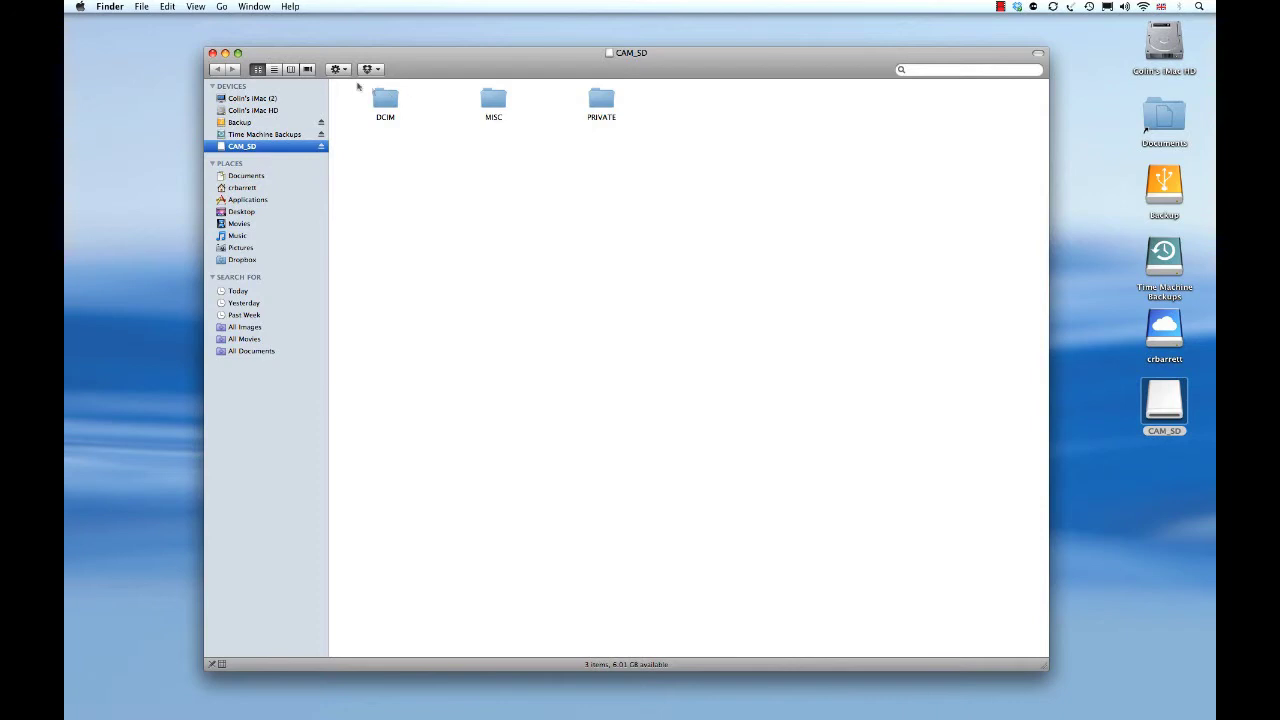
left_click(307, 69)
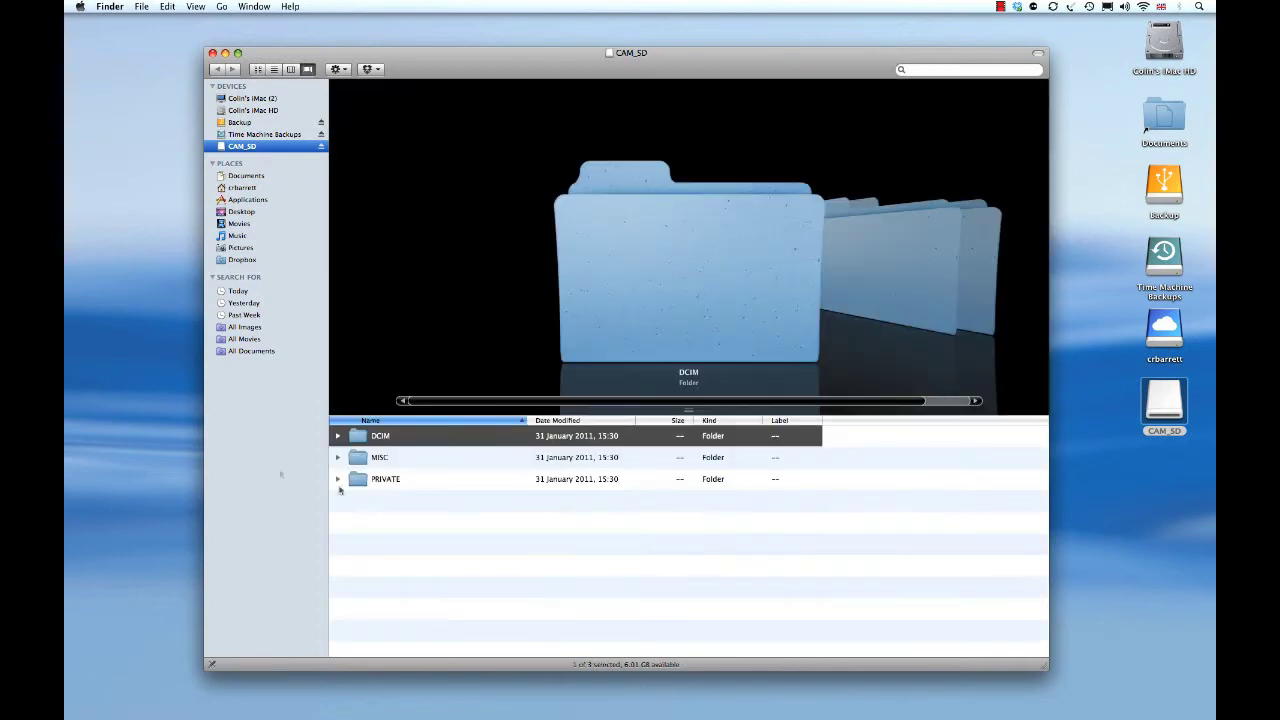
left_click(375, 458)
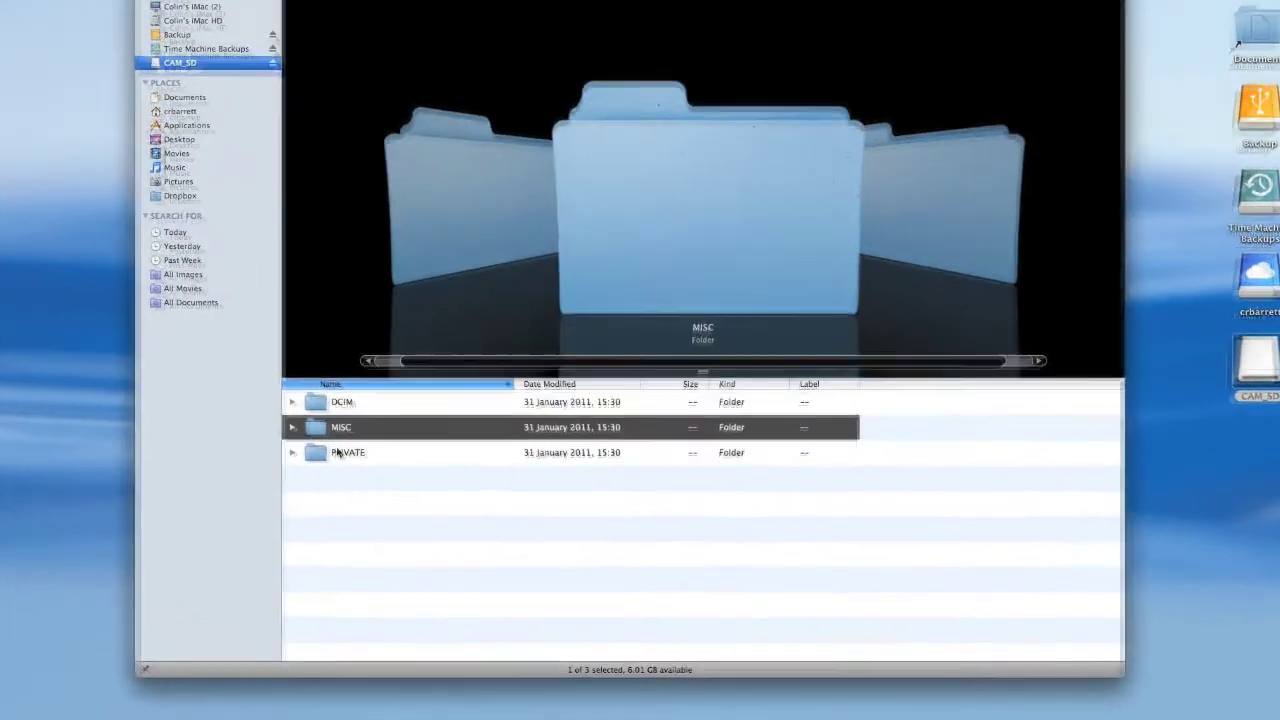
left_click(333, 451)
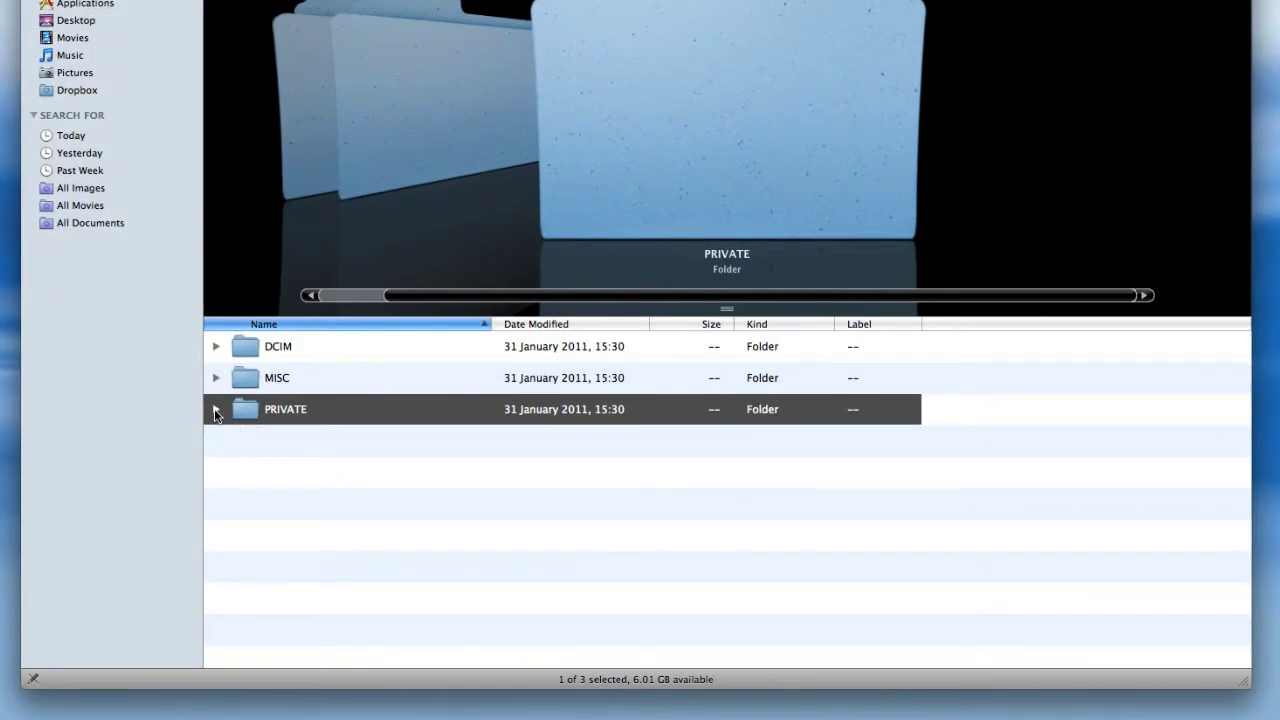
- Expand PRIVATE, AVCHD, BDMV and STREAM to list clips 00000.MTS through 00009.MTS
left_click(216, 410)
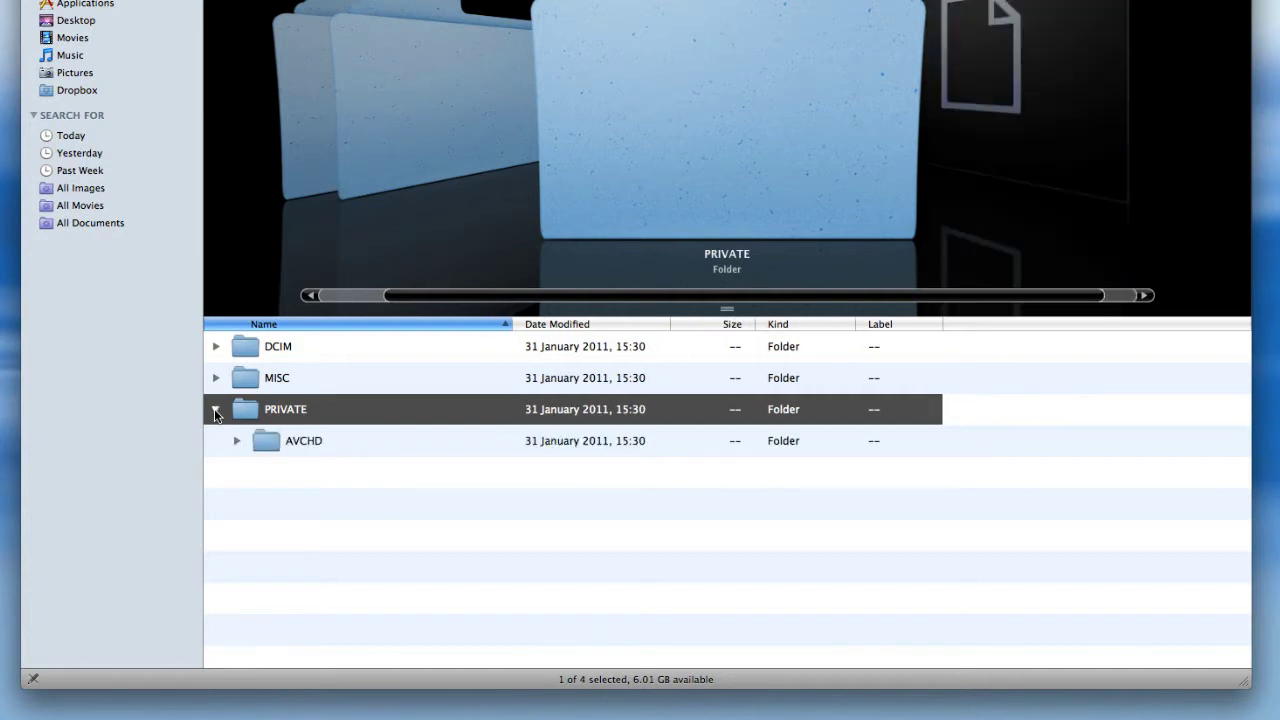
left_click(235, 442)
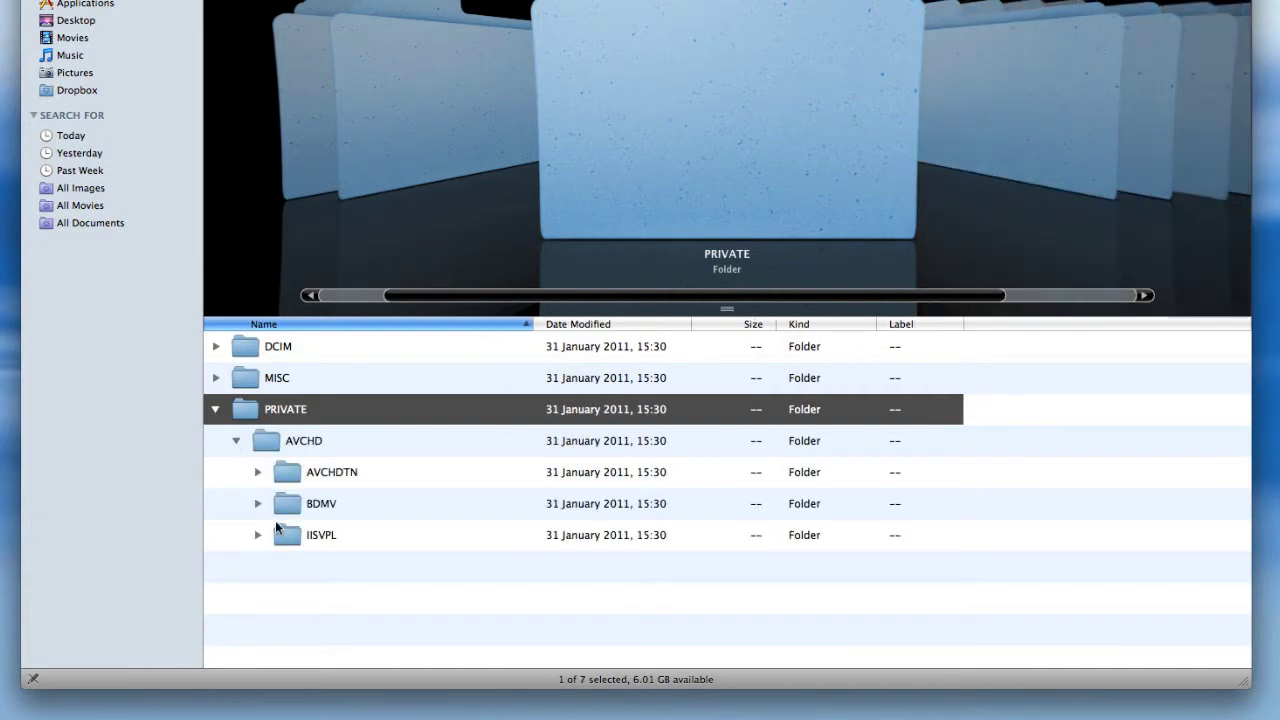
left_click(258, 504)
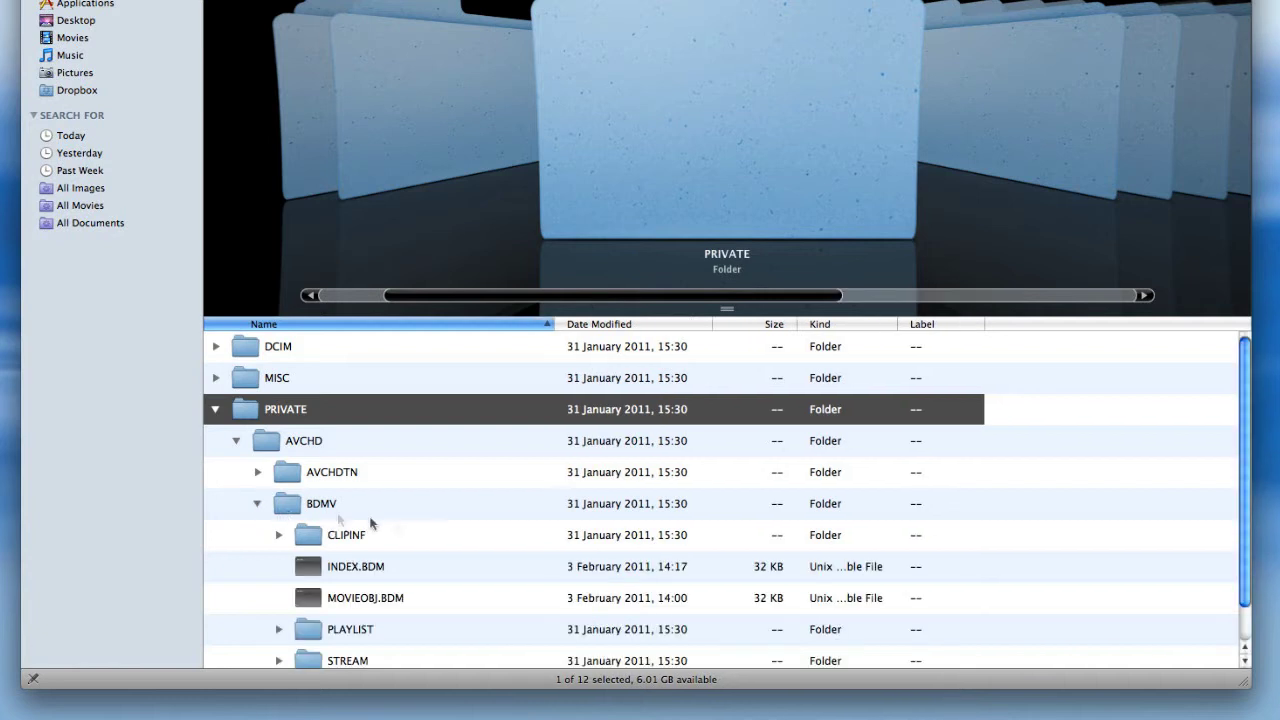
scroll(404, 526, "down", 2)
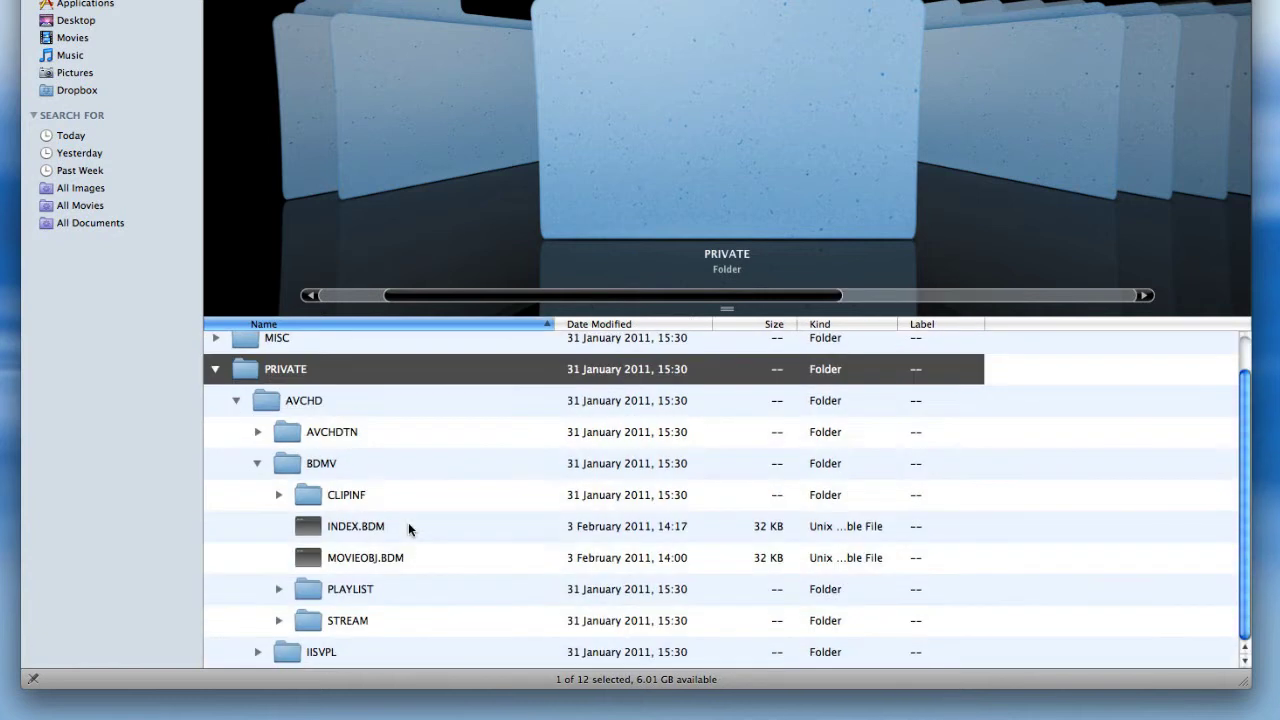
left_click(279, 620)
scroll(378, 620, "down", 5)
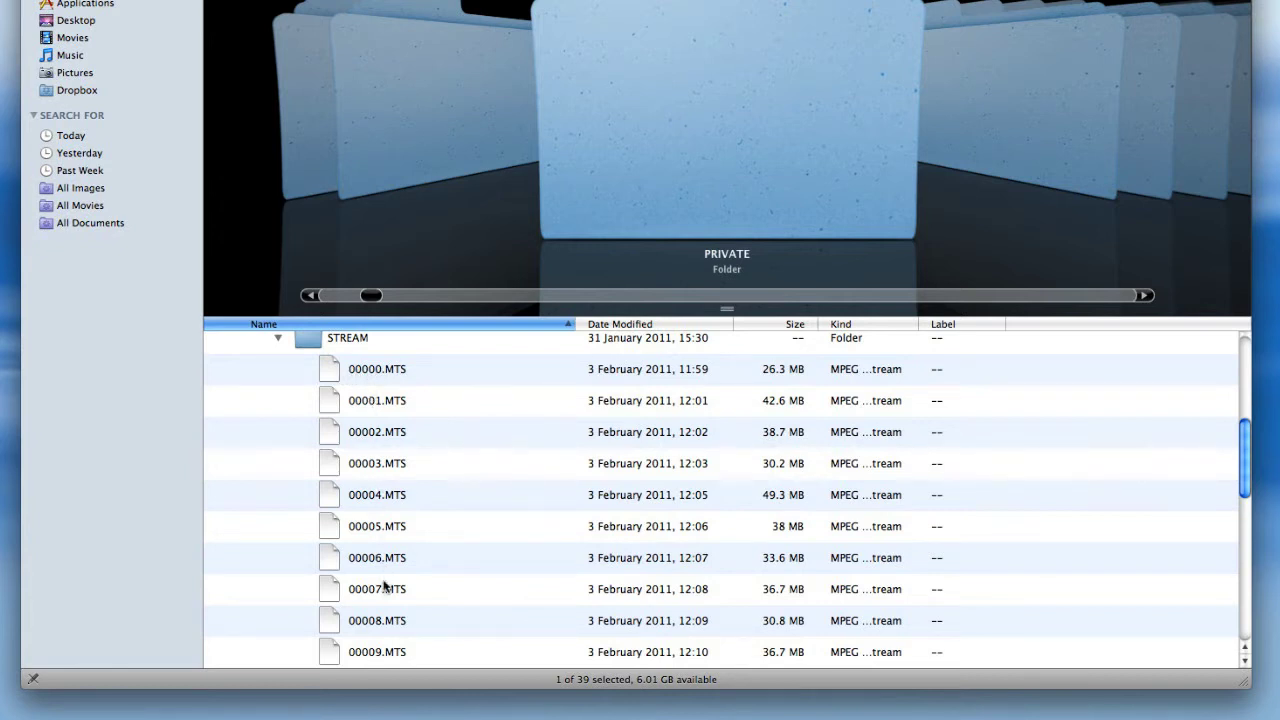
- Browse the clip previews from 00014.MTS and settle on clip 00012.MTS
left_click_drag(1246, 468, 1196, 543)
left_click(323, 596)
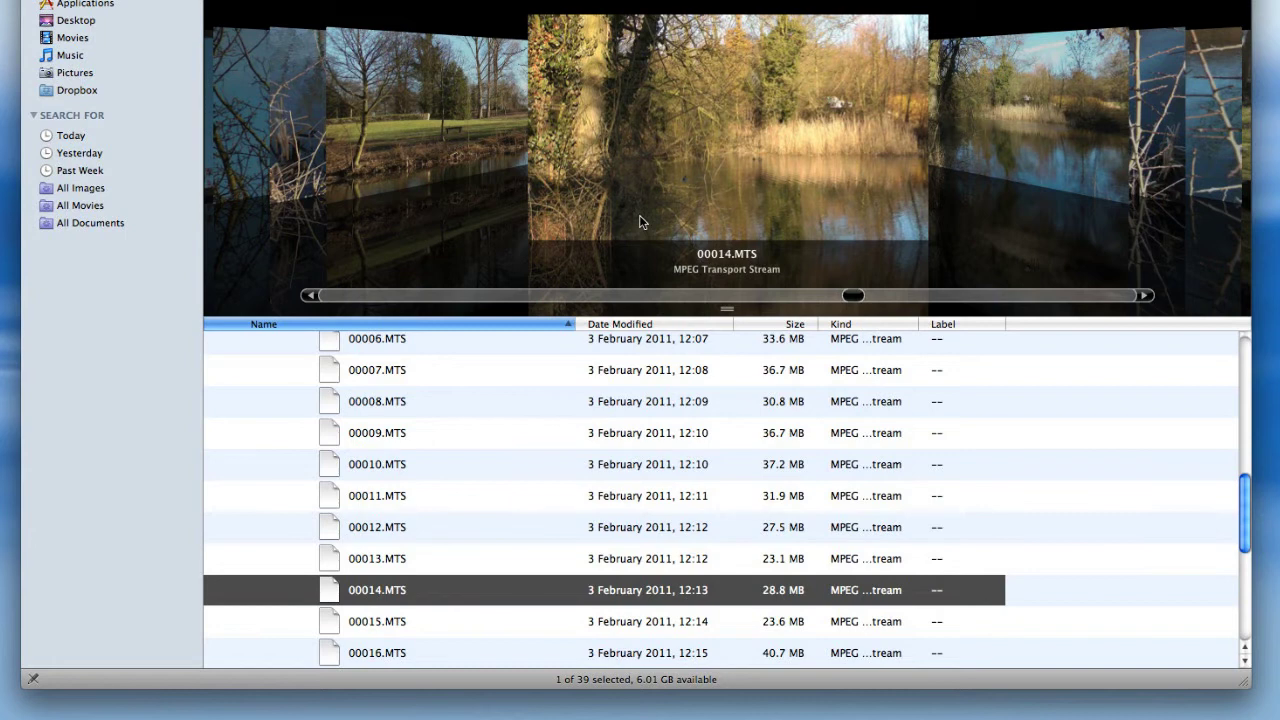
scroll(640, 221, "down", 2)
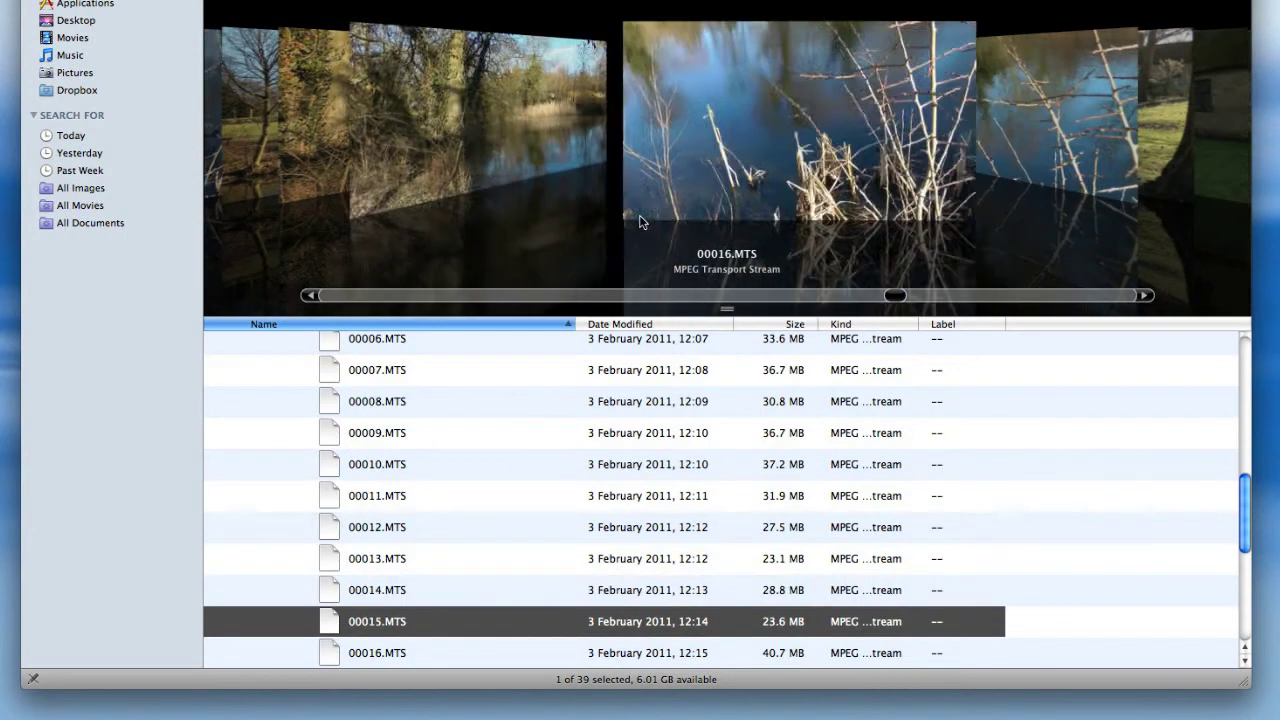
scroll(640, 221, "down", 2)
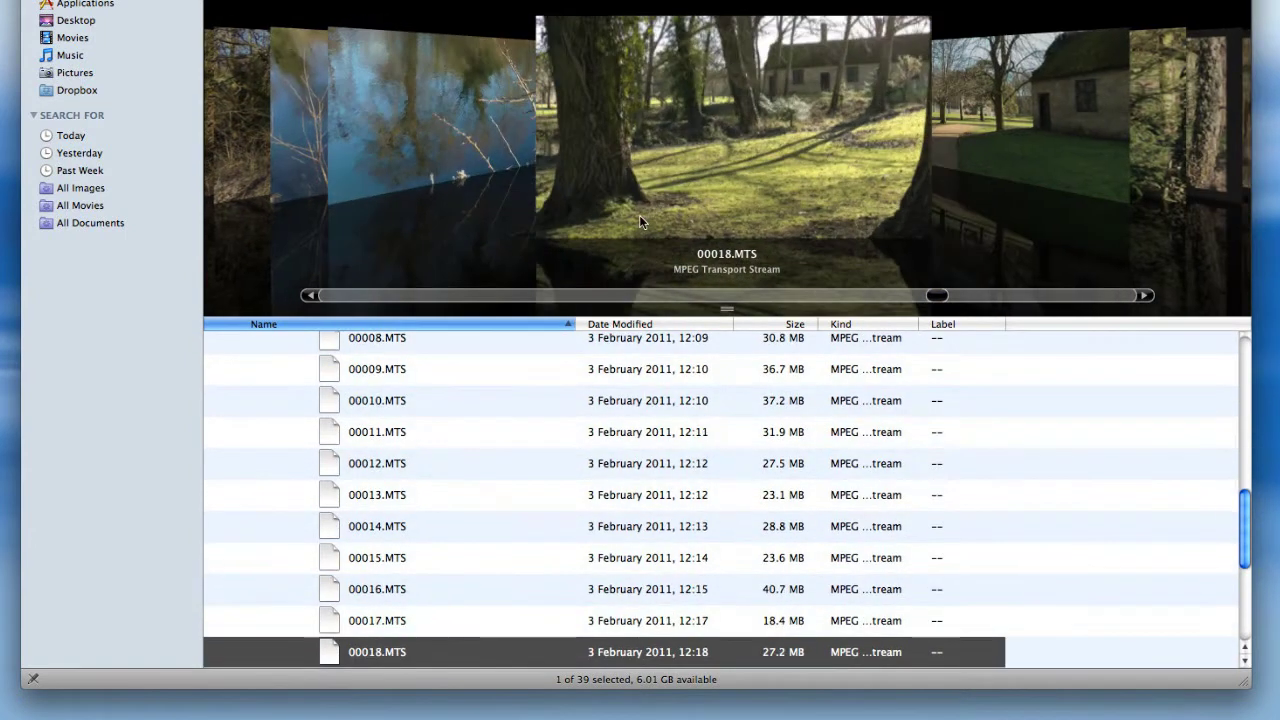
scroll(640, 220, "up", 4)
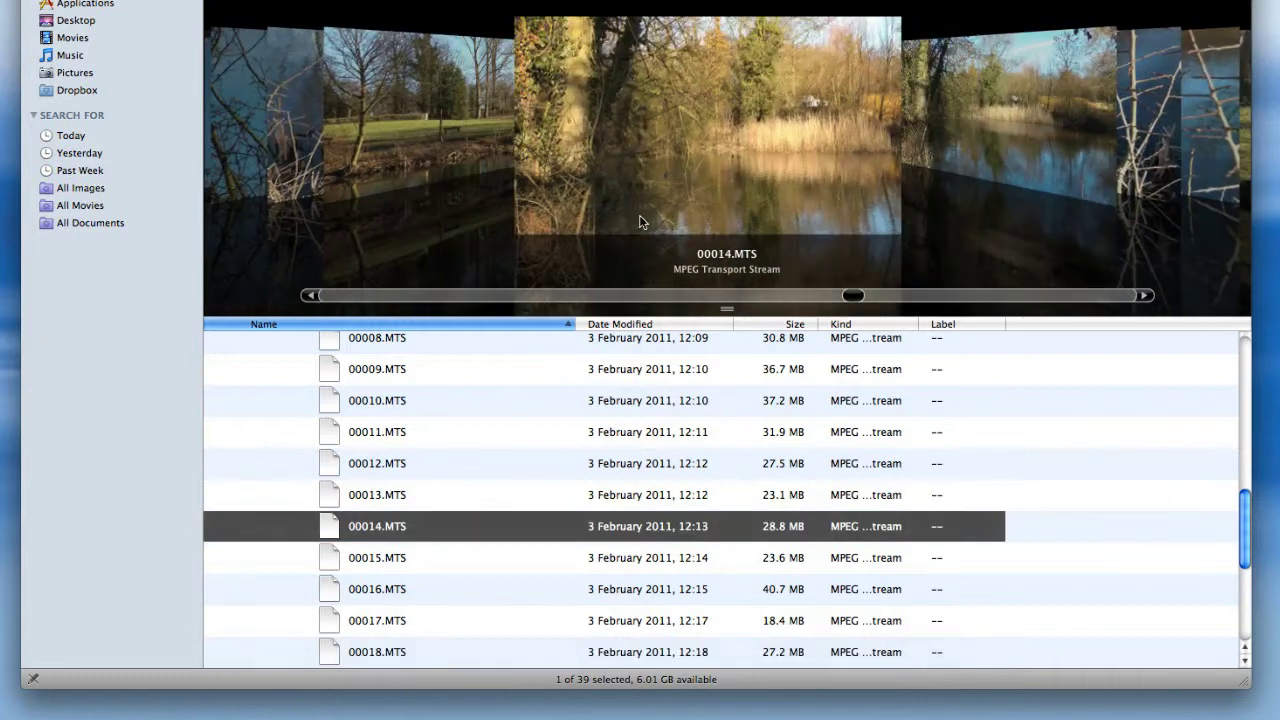
scroll(640, 221, "up", 2)
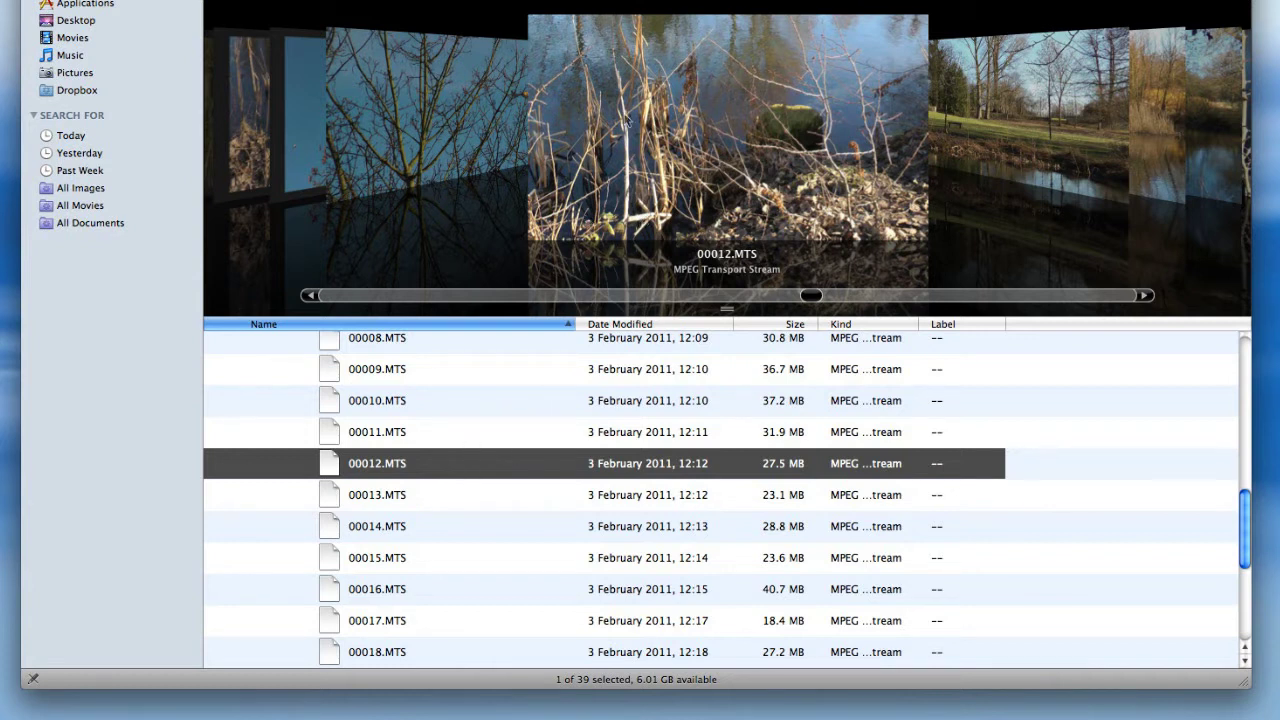
- Quick Look clip 00012.MTS, then enlarge and reposition its preview window
right_click(328, 471)
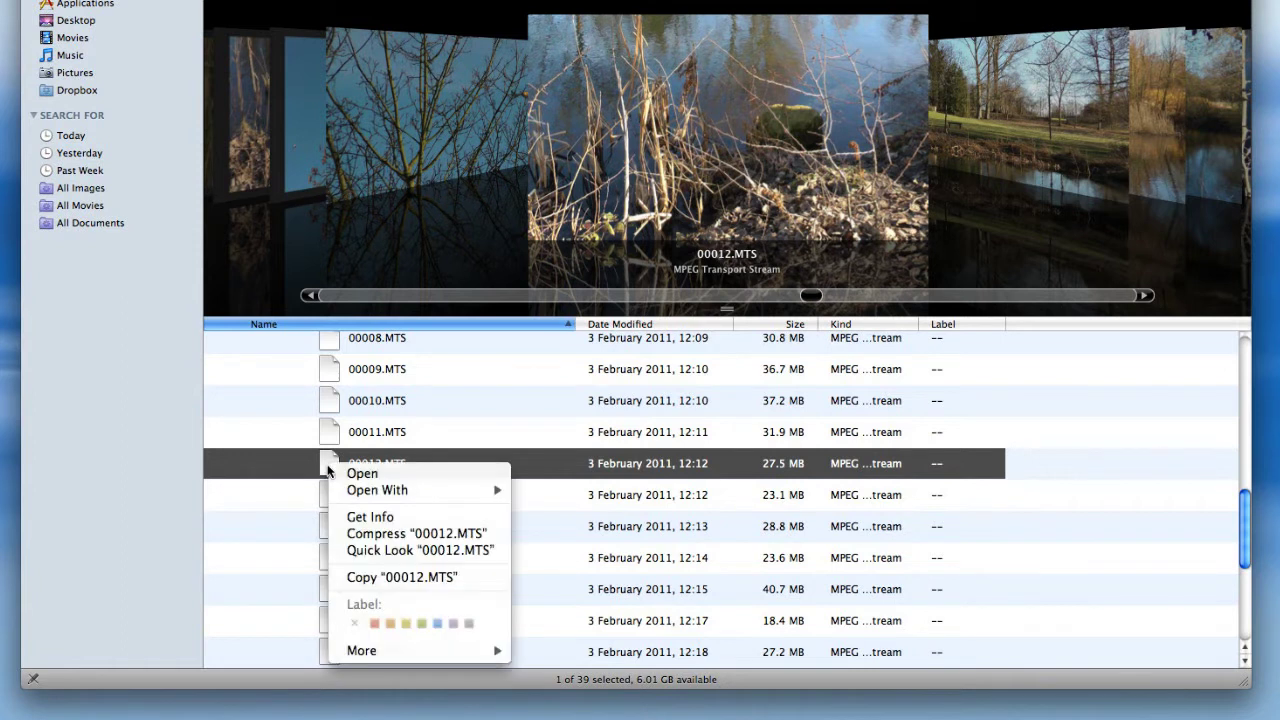
left_click(385, 551)
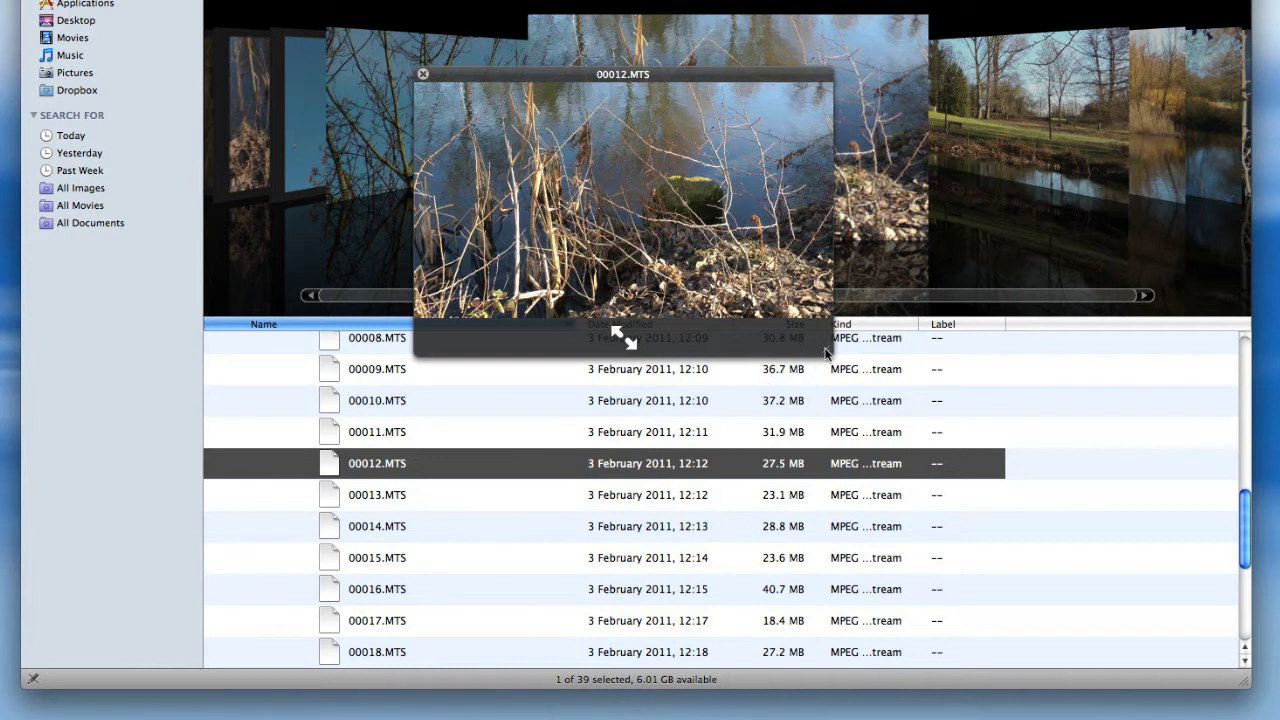
left_click_drag(829, 349, 1152, 692)
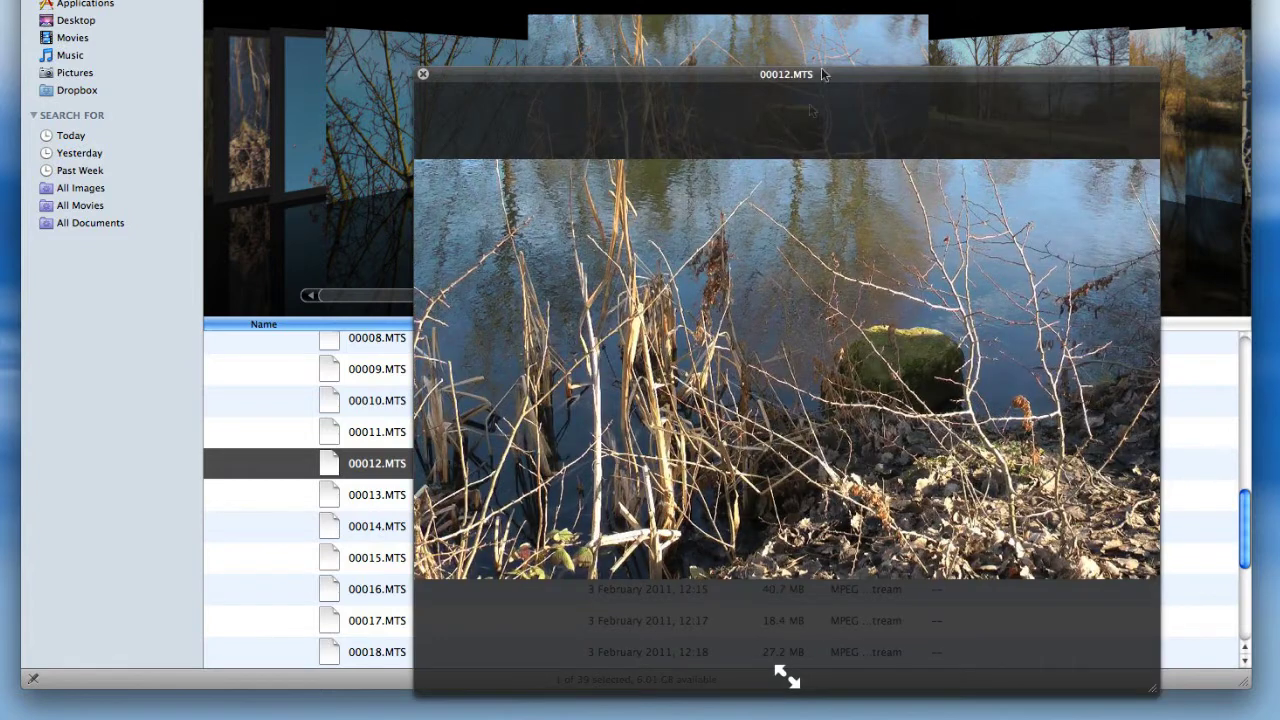
left_click_drag(829, 77, 623, 0)
left_click_drag(583, 497, 606, 476)
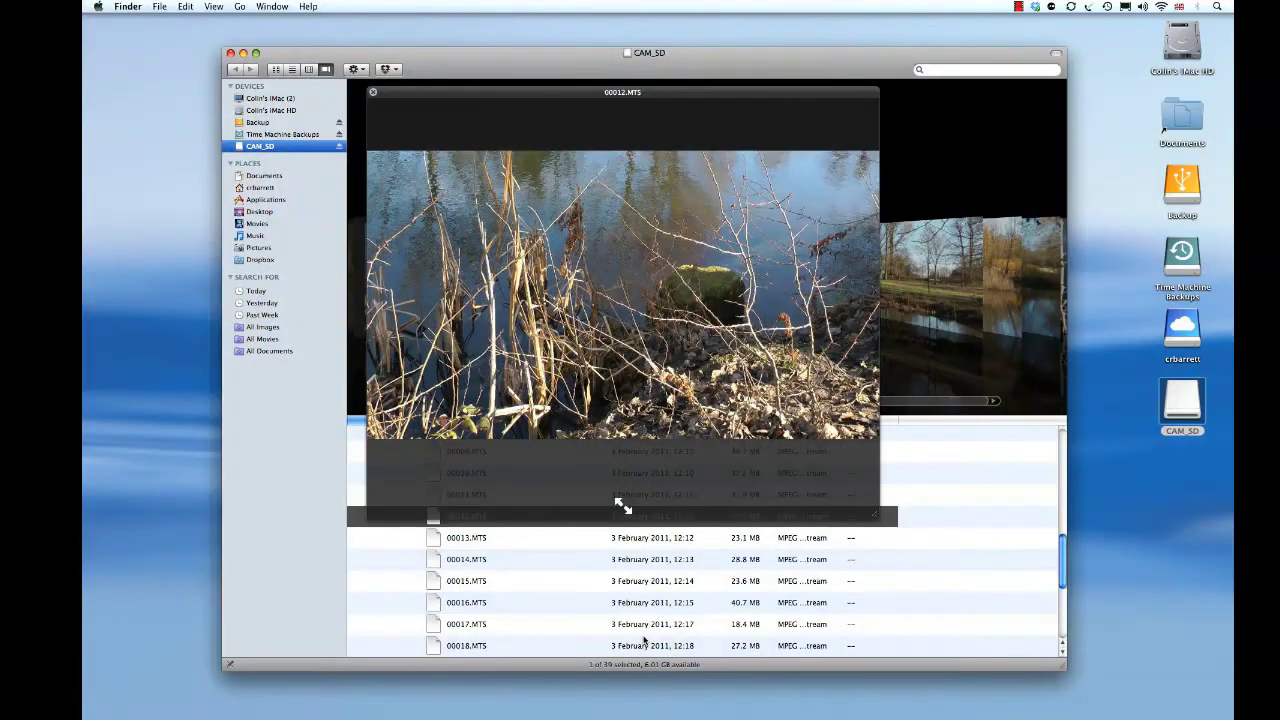
- Close the 00012.MTS Quick Look window to return to the Cover Flow list
left_click(372, 93)
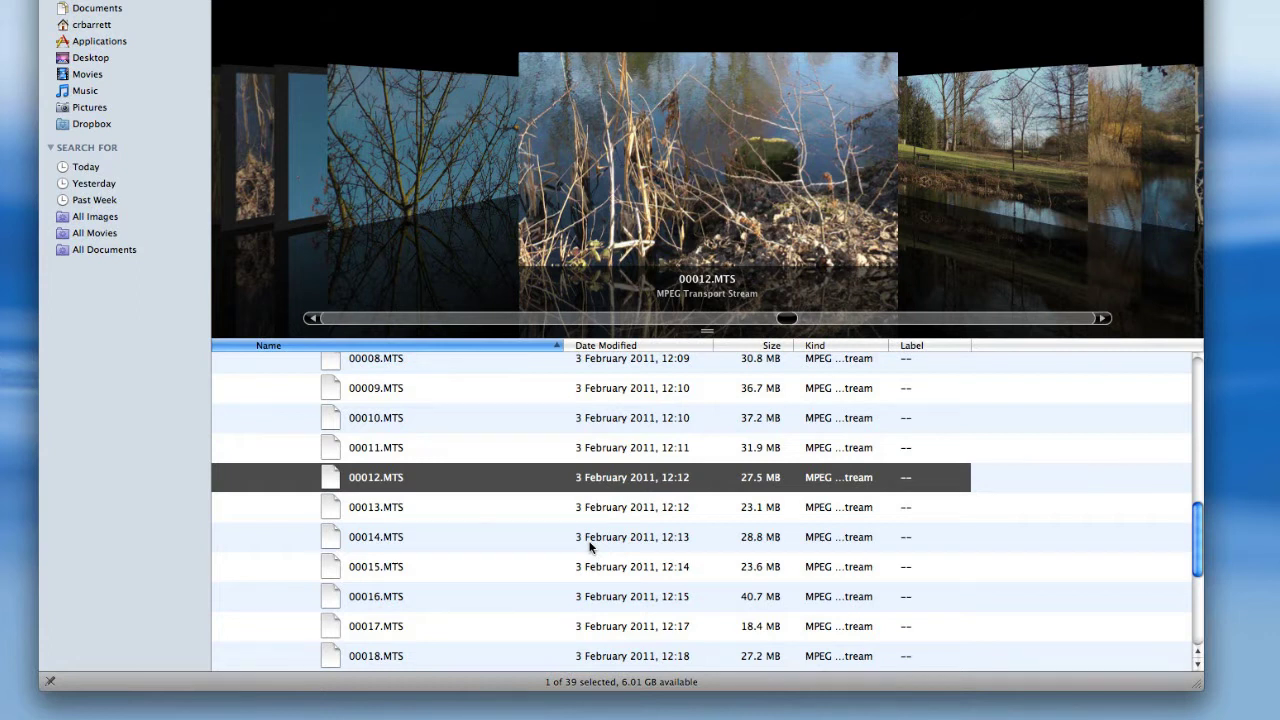
- Open clip 00012.MTS with Voltaic.app to queue it for conversion
right_click(389, 482)
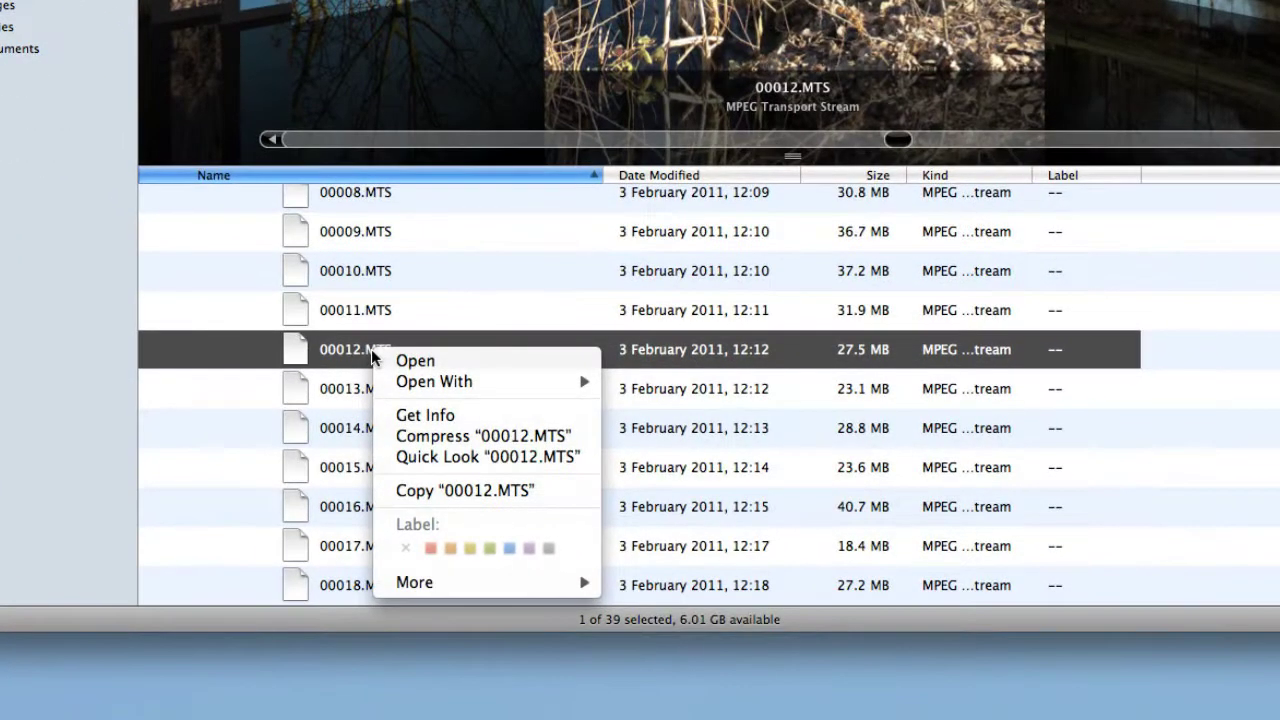
mouse_move(458, 382)
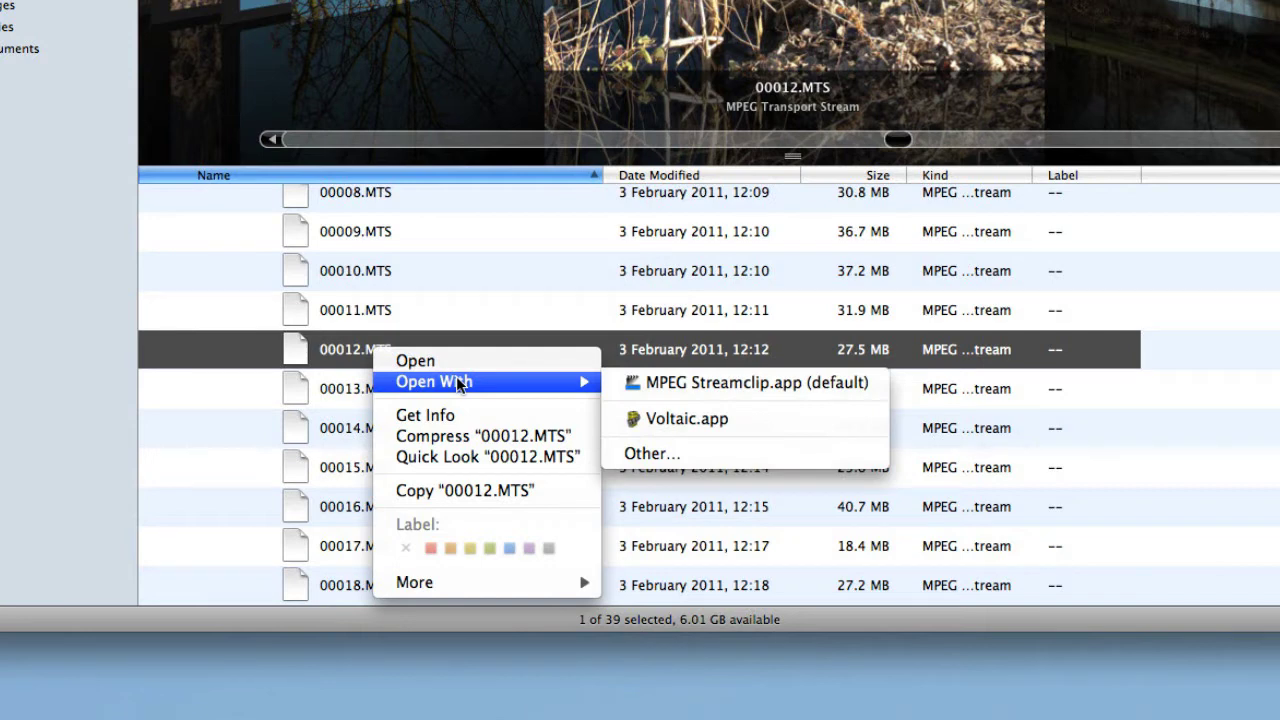
left_click(713, 420)
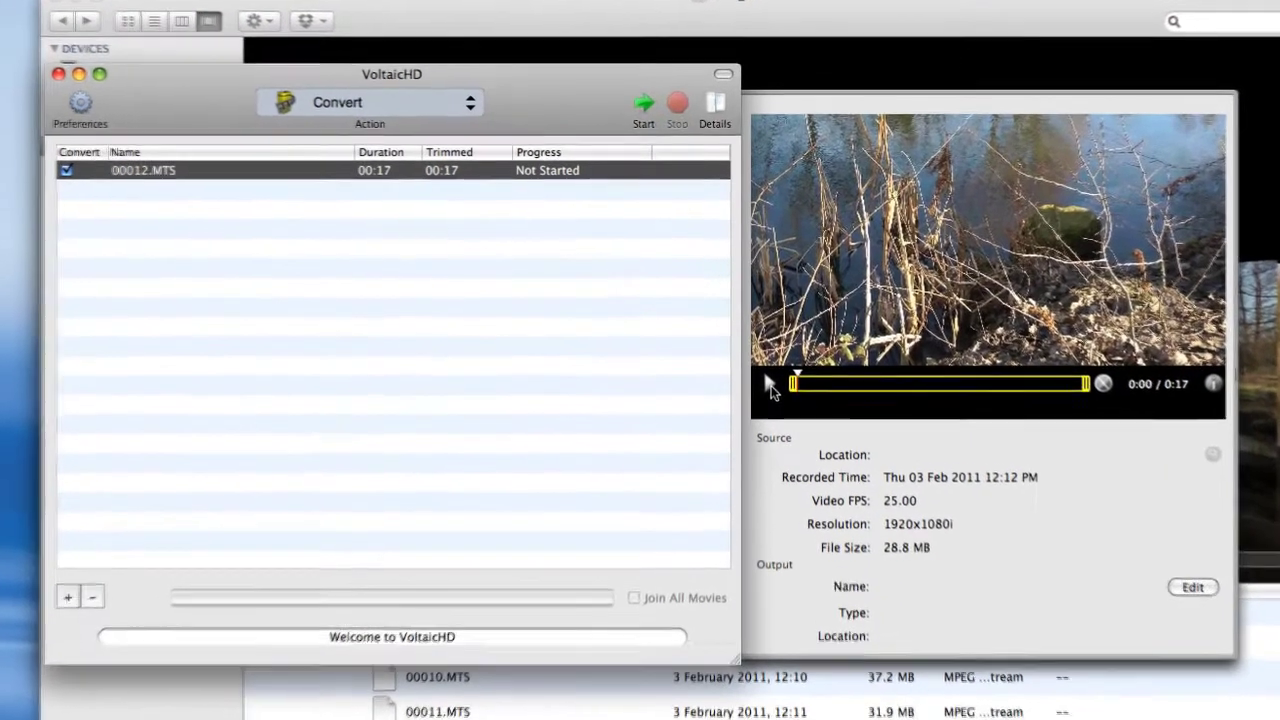
- Play the 00012.MTS preview in the Details drawer
left_click(768, 362)
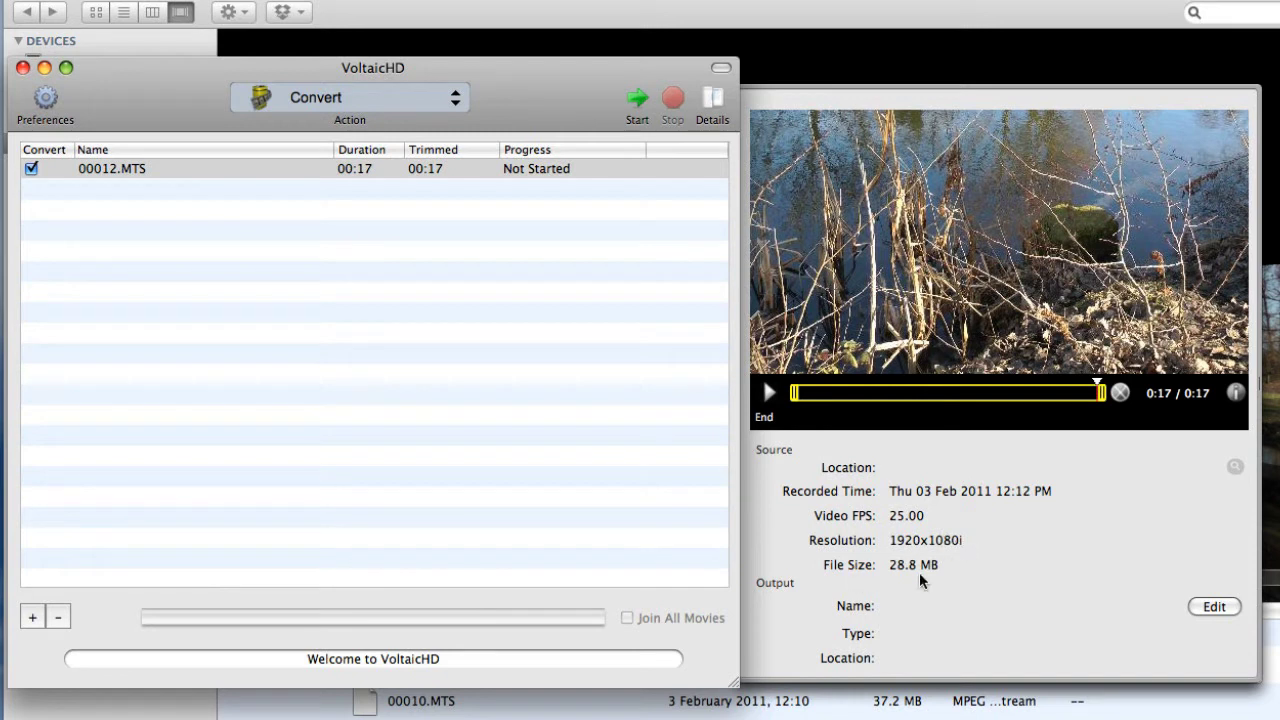
left_click(1212, 607)
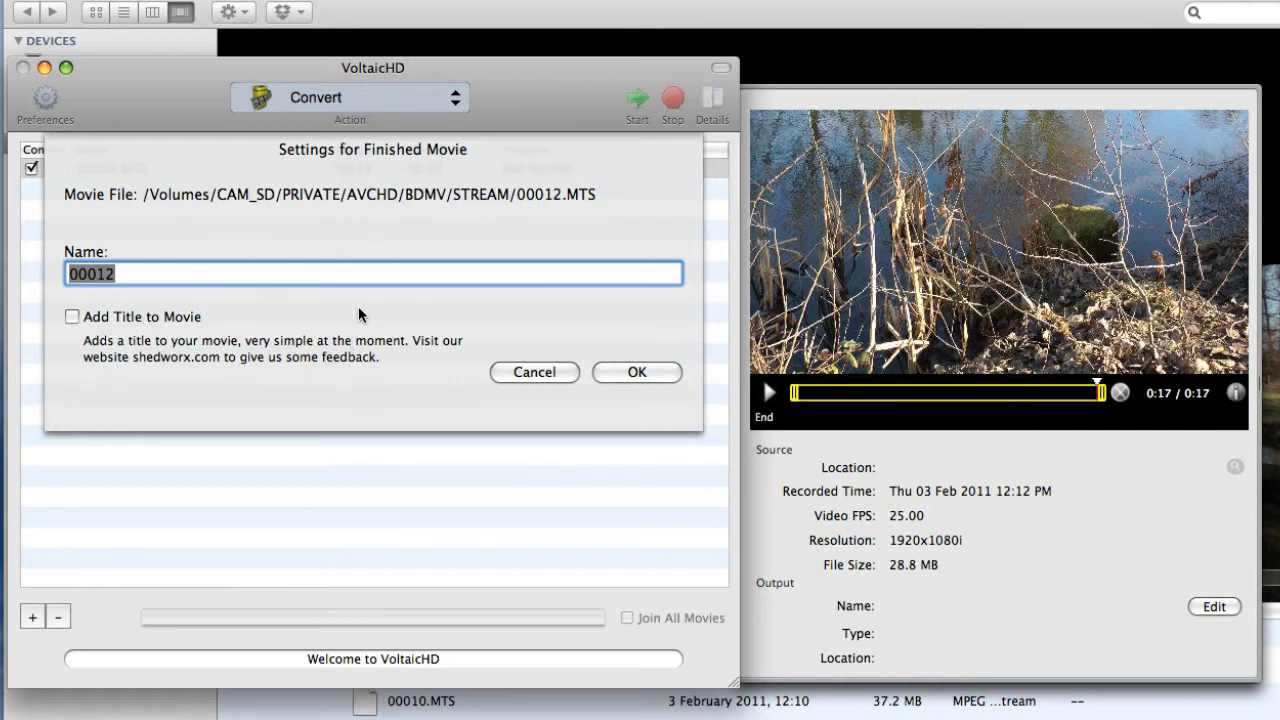
left_click(548, 374)
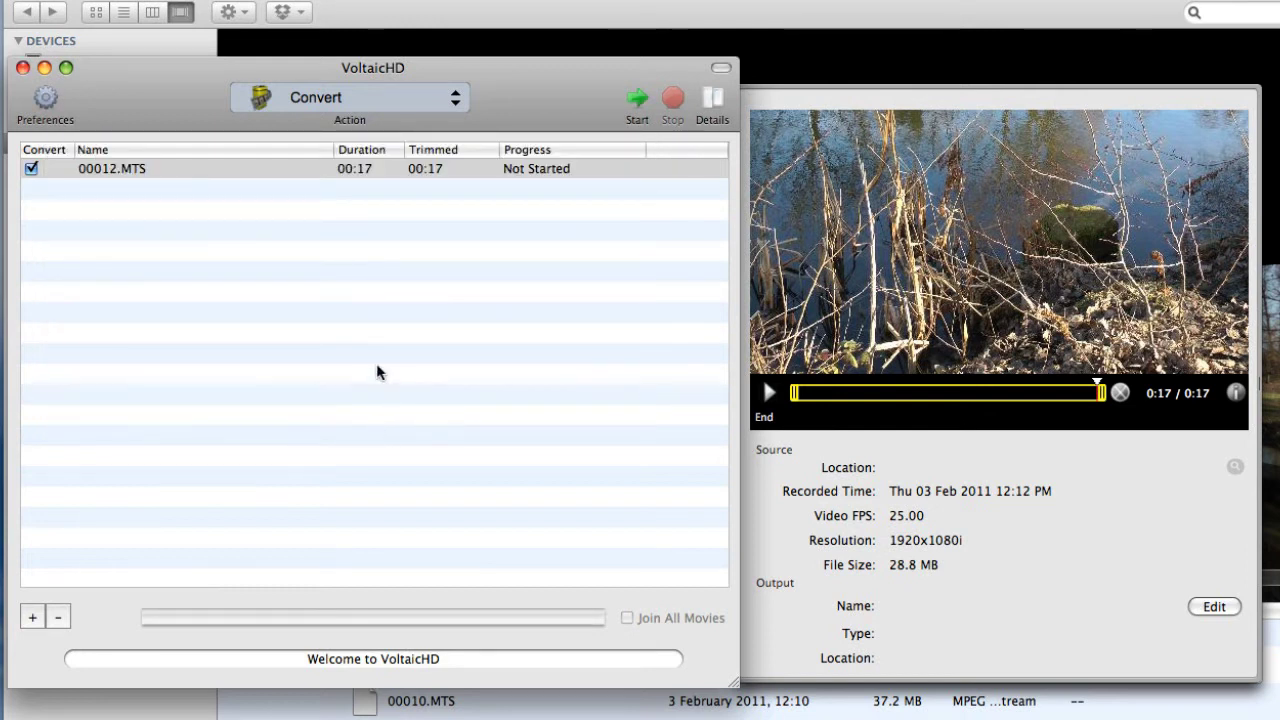
- Add clips 00015.MTS and 00016.MTS to the conversion queue
left_click(31, 620)
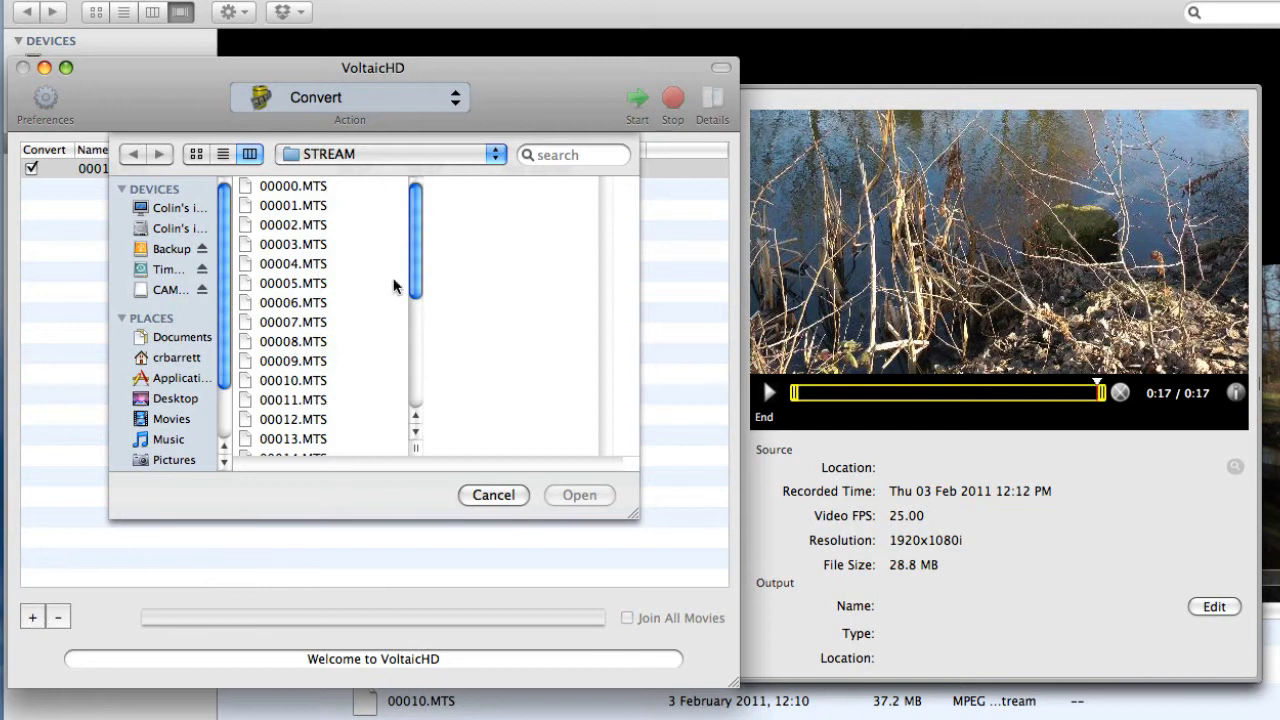
scroll(412, 272, "down", 2)
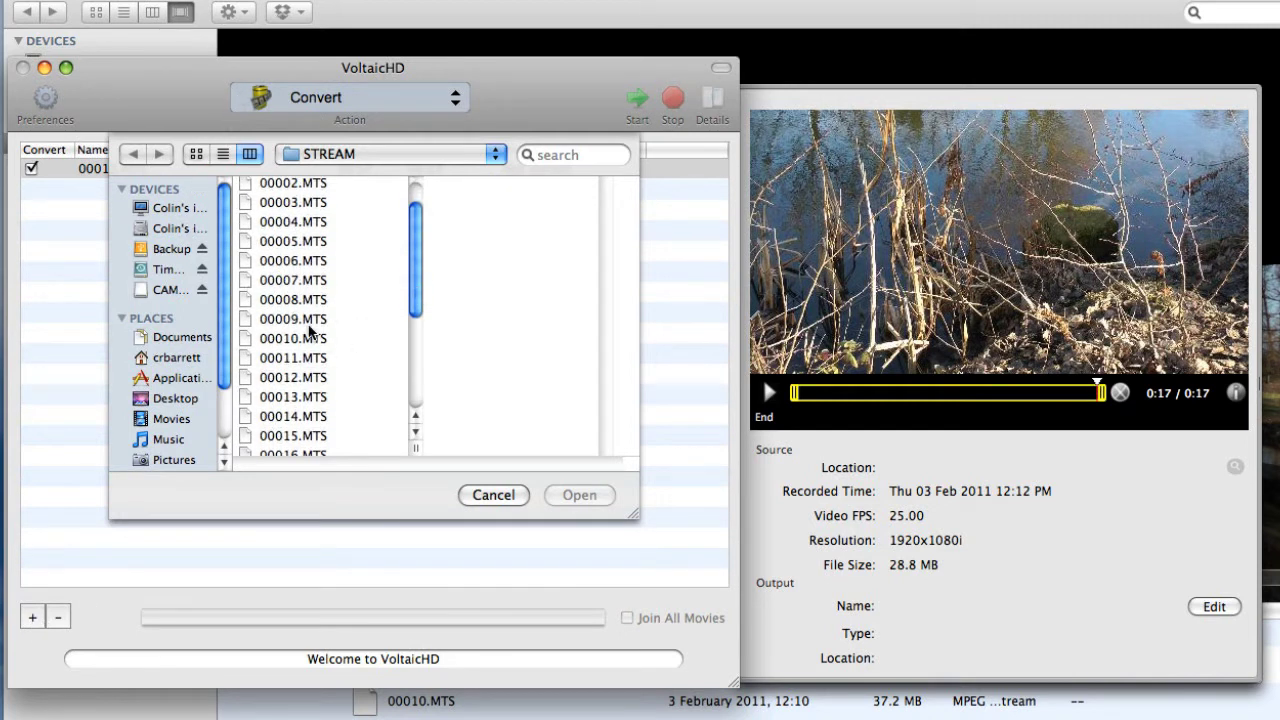
left_click(294, 436)
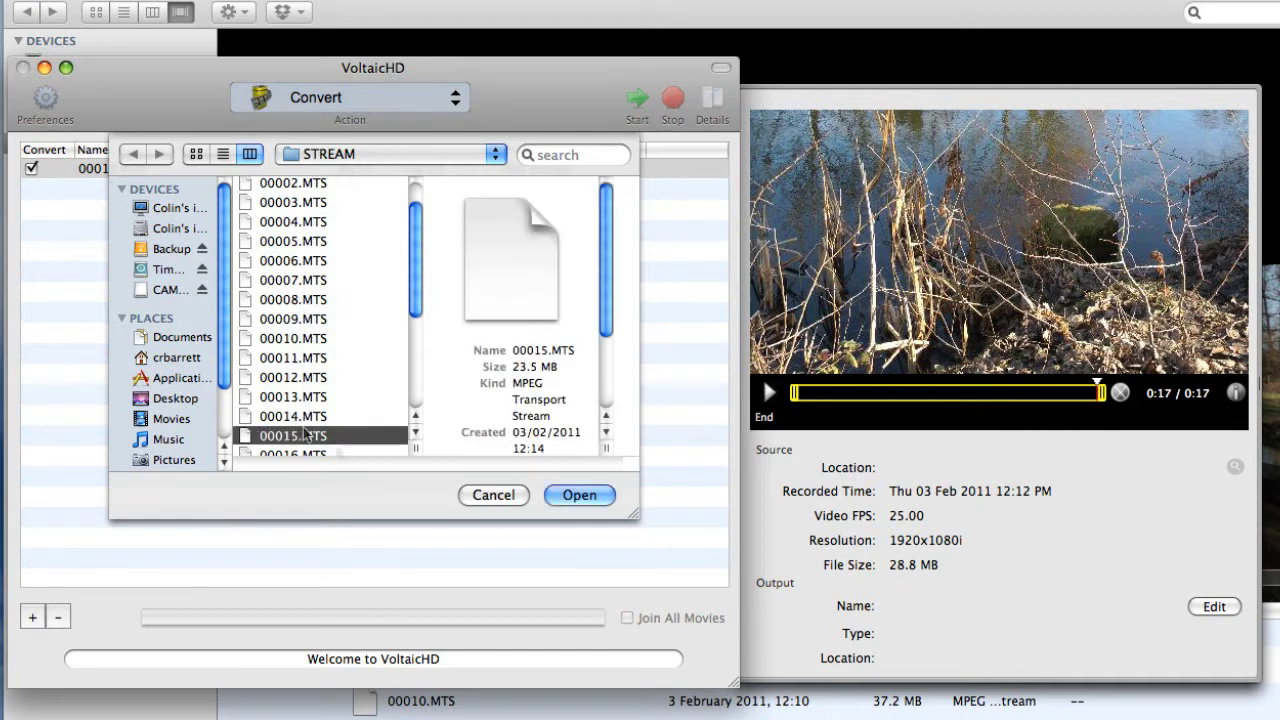
left_click(589, 495)
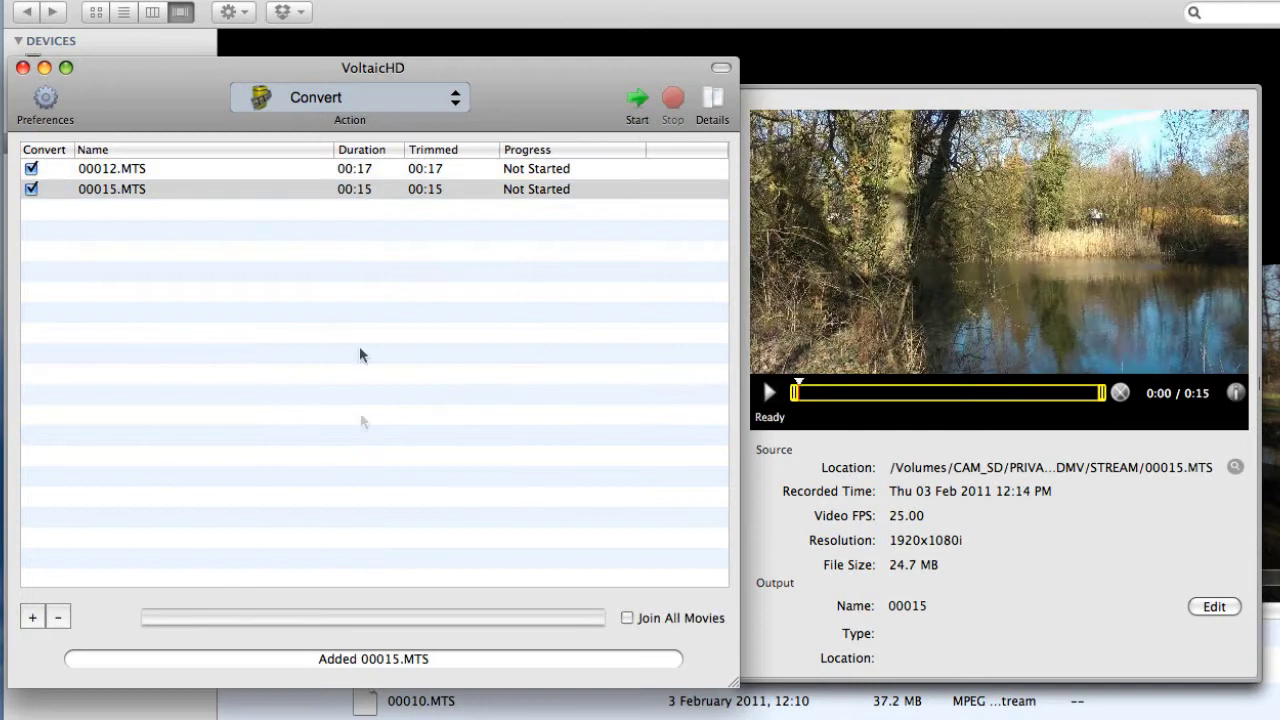
left_click(32, 617)
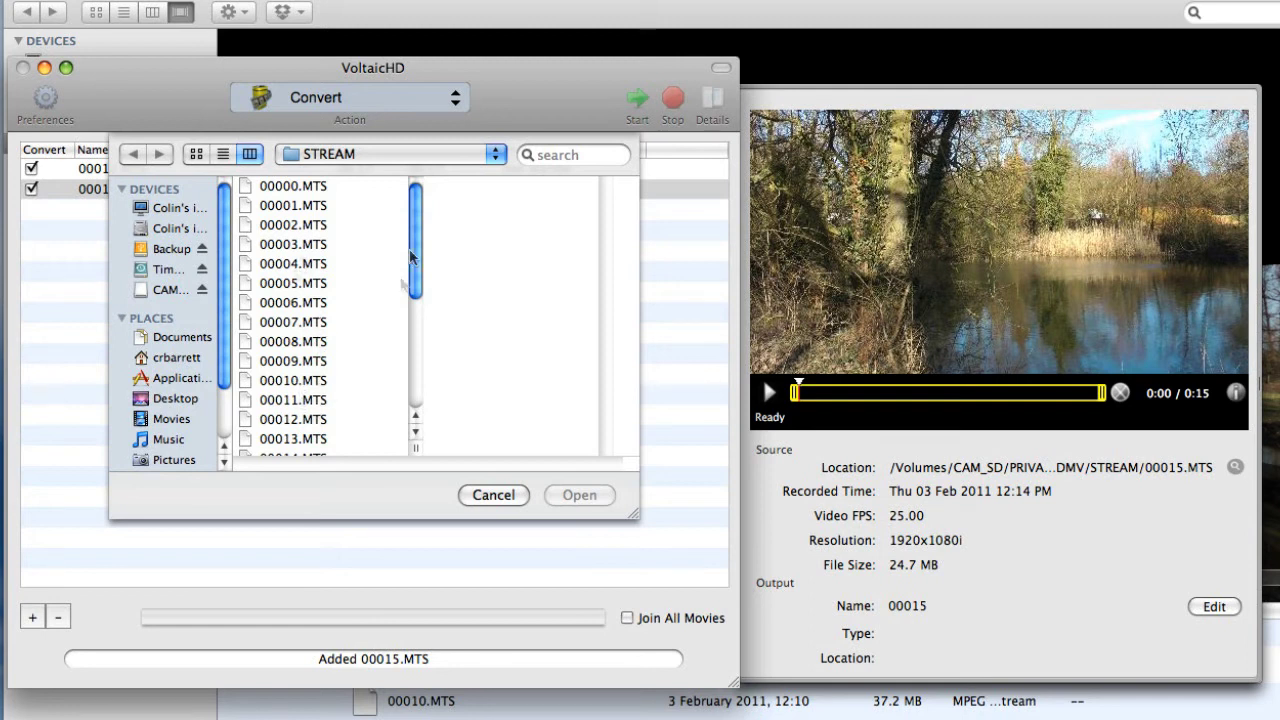
left_click_drag(414, 263, 418, 290)
left_click(302, 434)
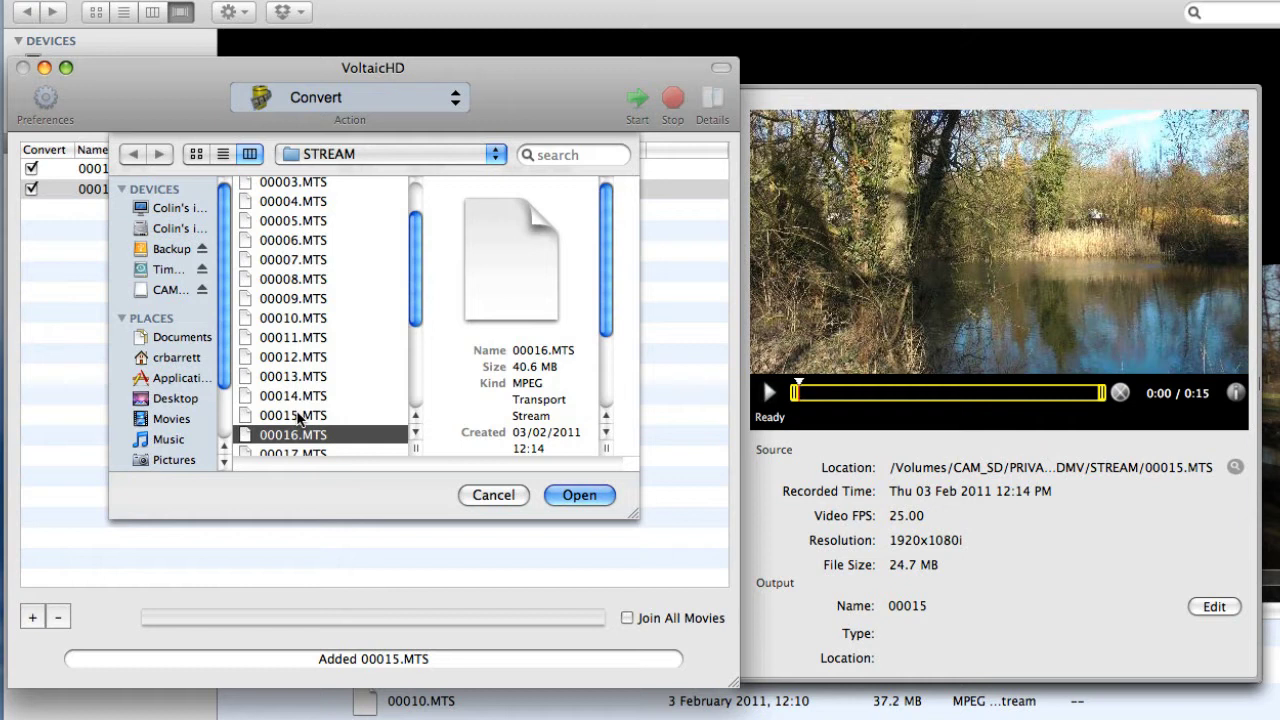
left_click(579, 494)
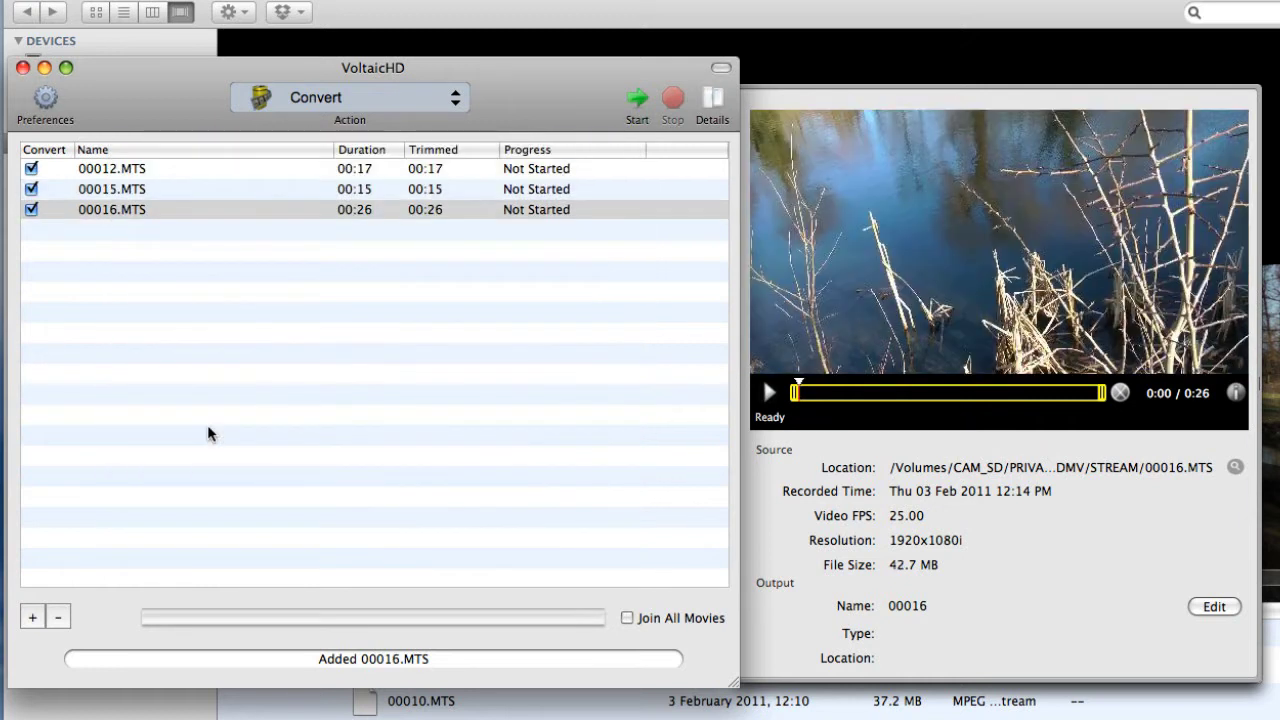
left_click(158, 190)
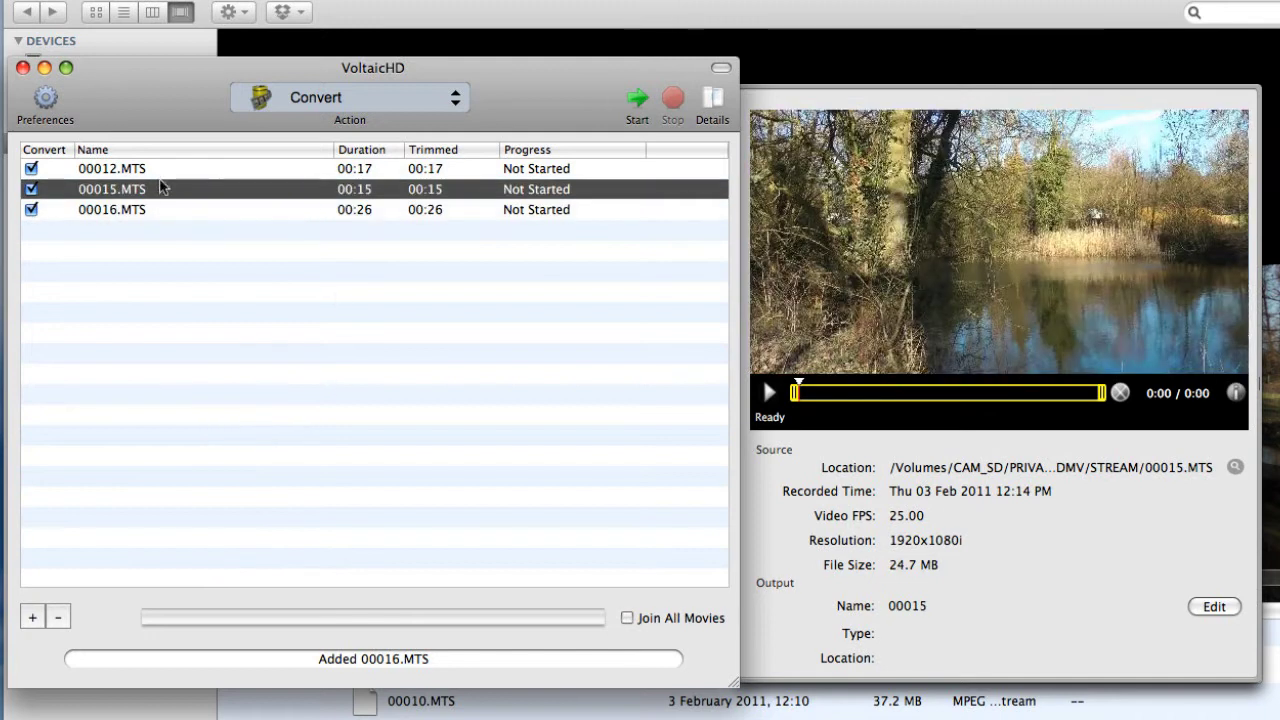
left_click(157, 172)
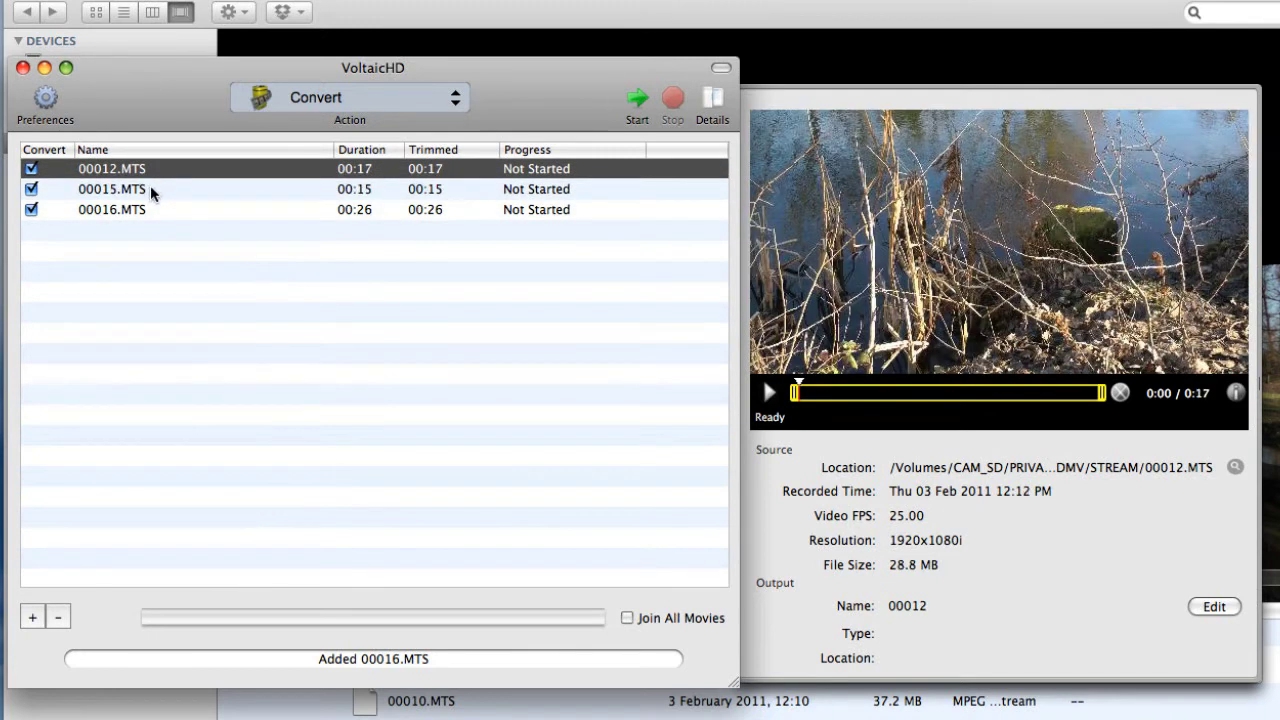
left_click(150, 188)
left_click(151, 209)
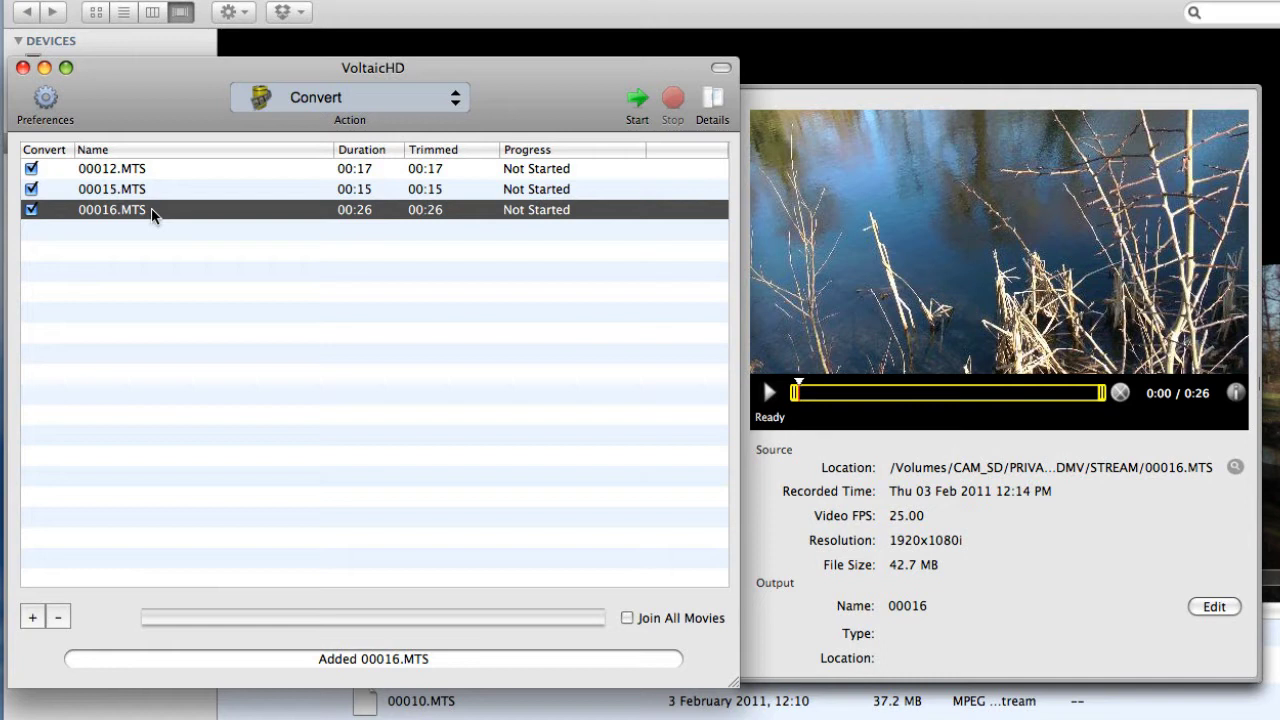
left_click(104, 170)
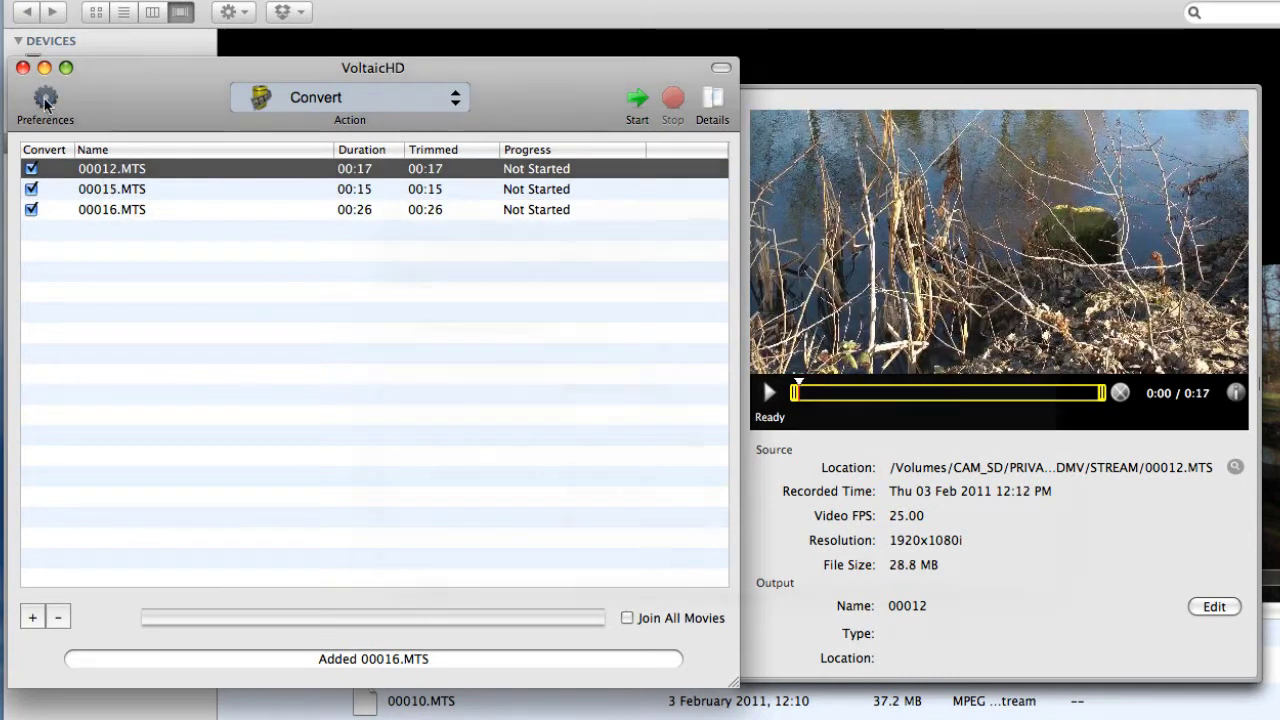
- In Preferences, keep output in the chosen Desktop test folder at 720p resolution
left_click(45, 98)
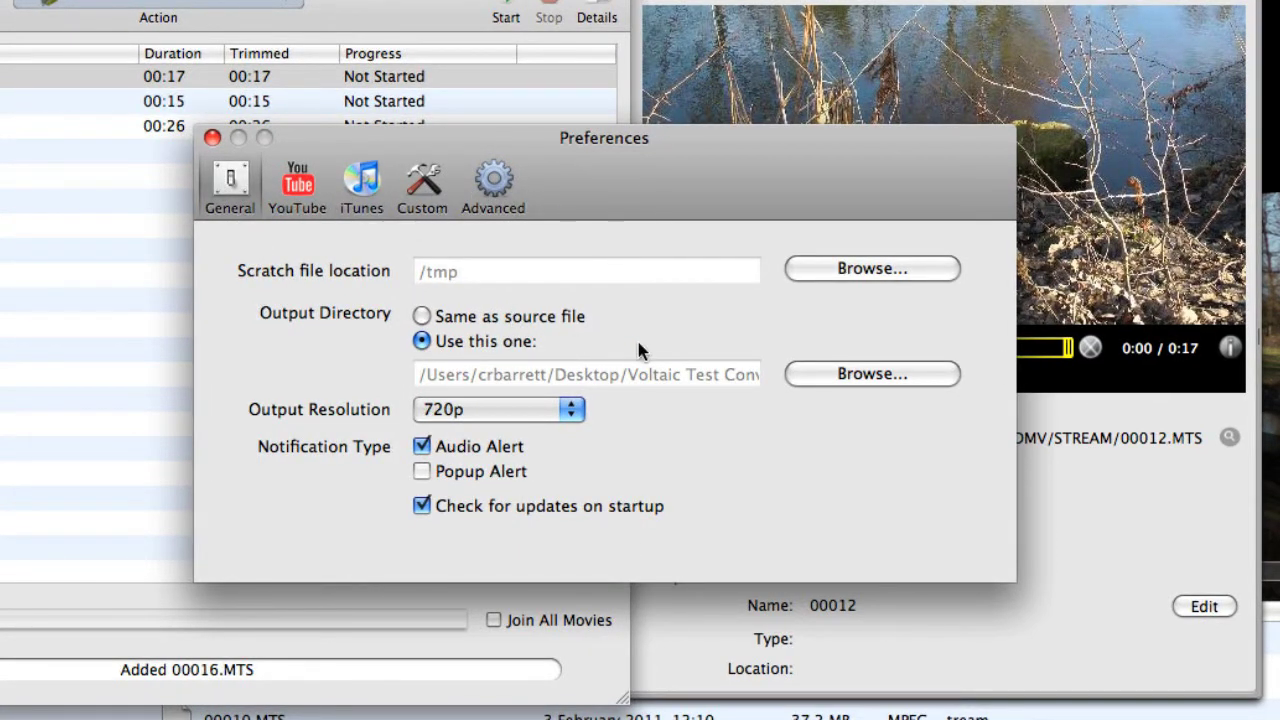
left_click(422, 316)
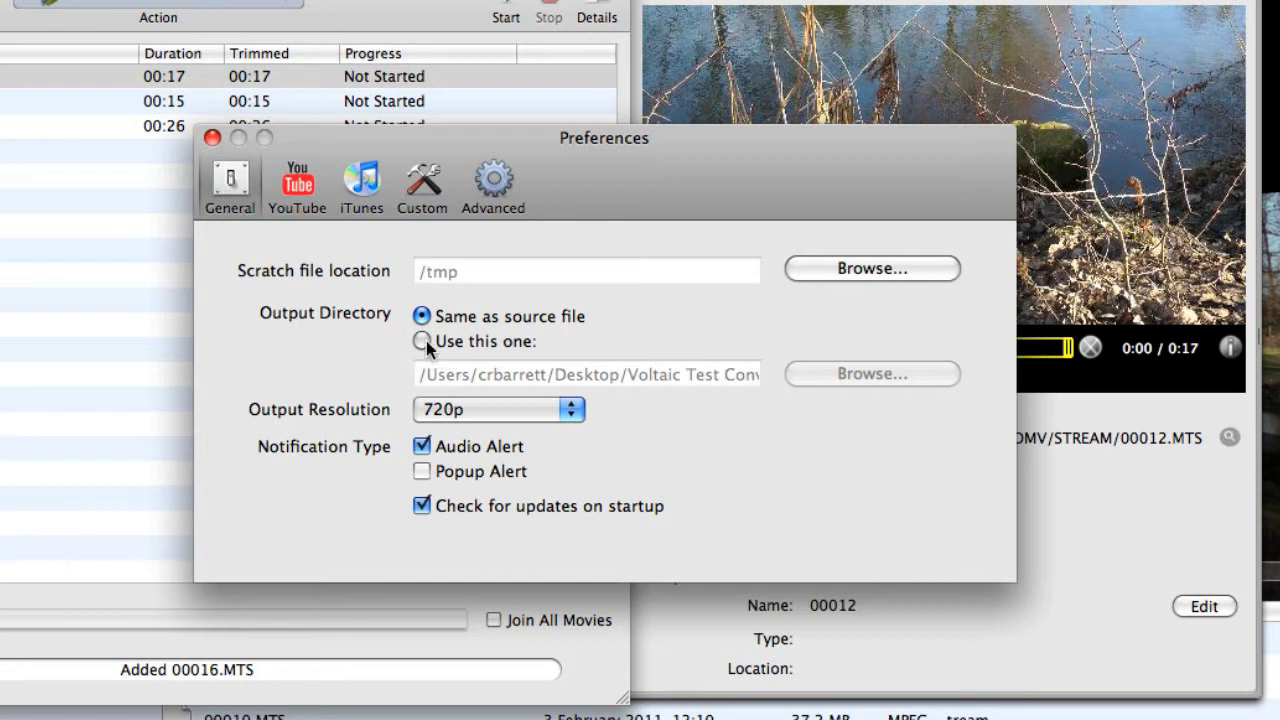
left_click(422, 341)
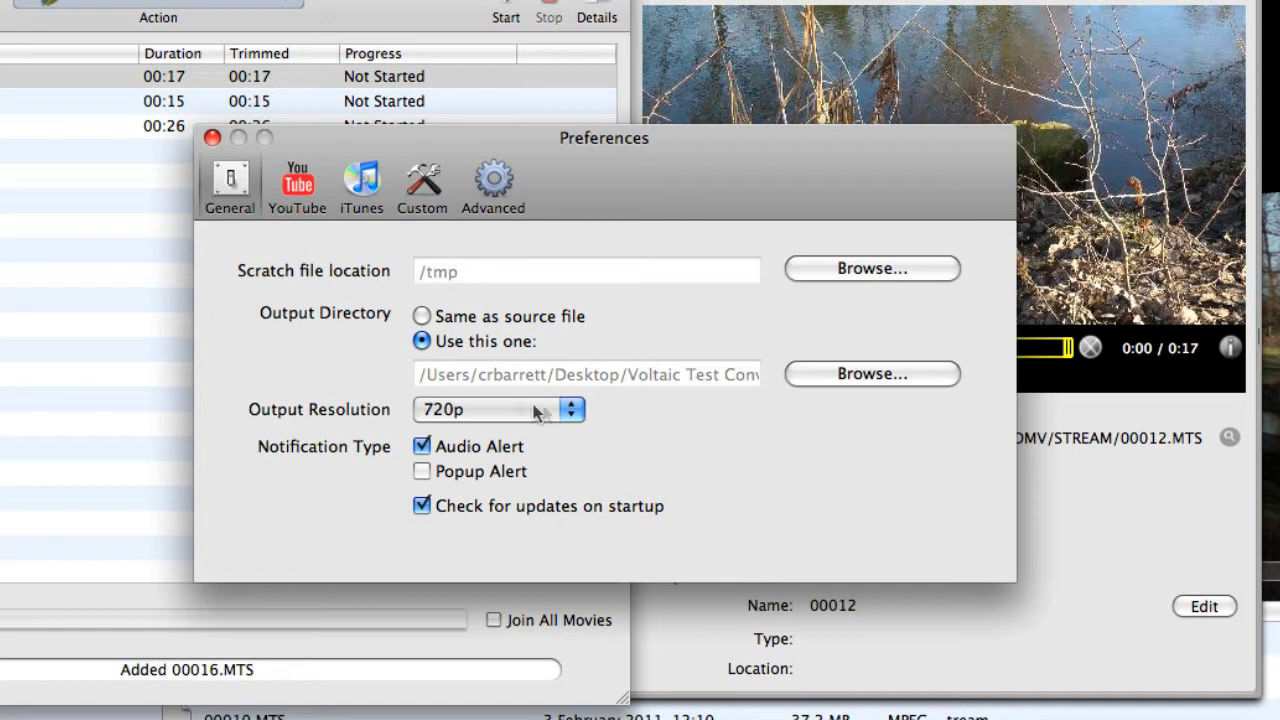
left_click(567, 411)
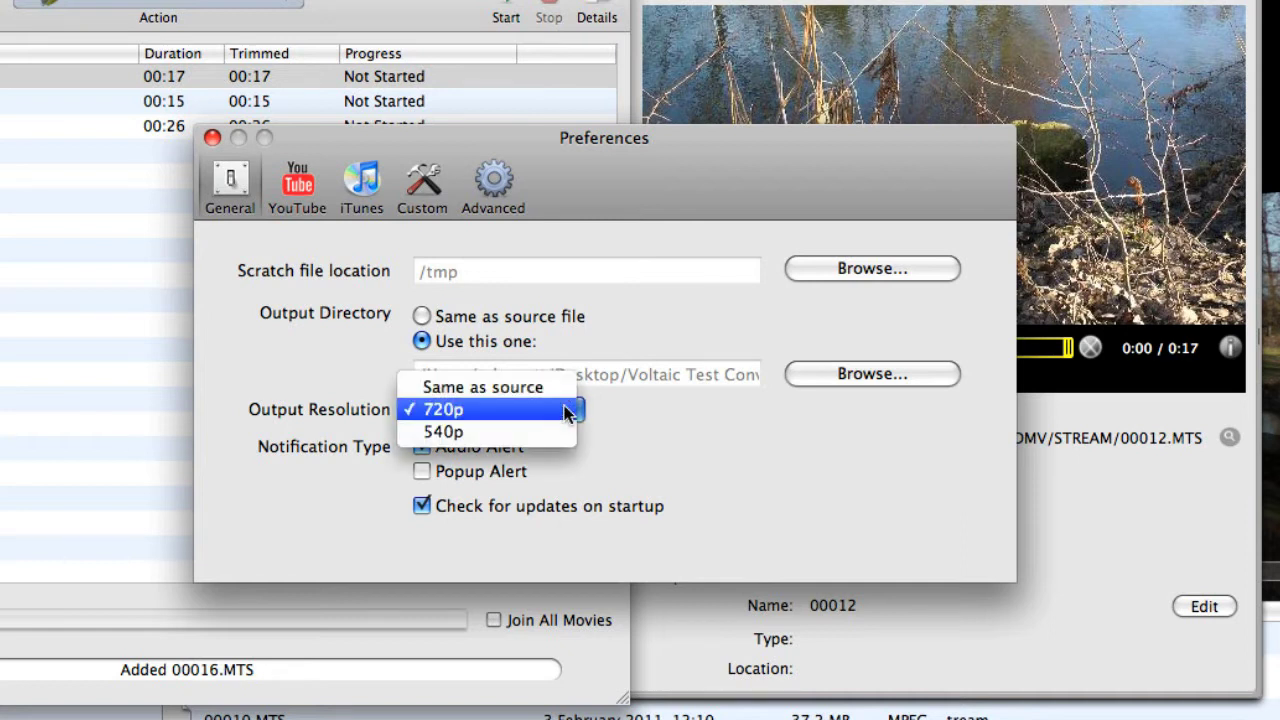
left_click(491, 422)
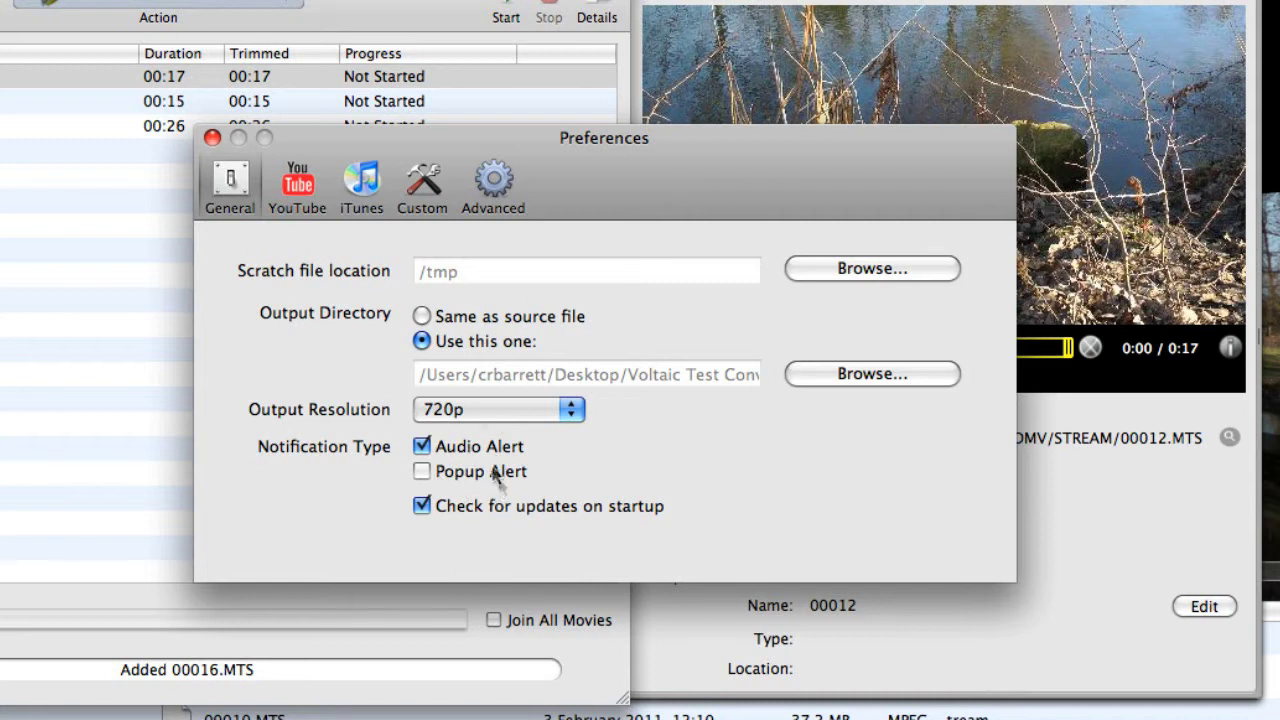
- Show the YouTube upload preferences
left_click(304, 188)
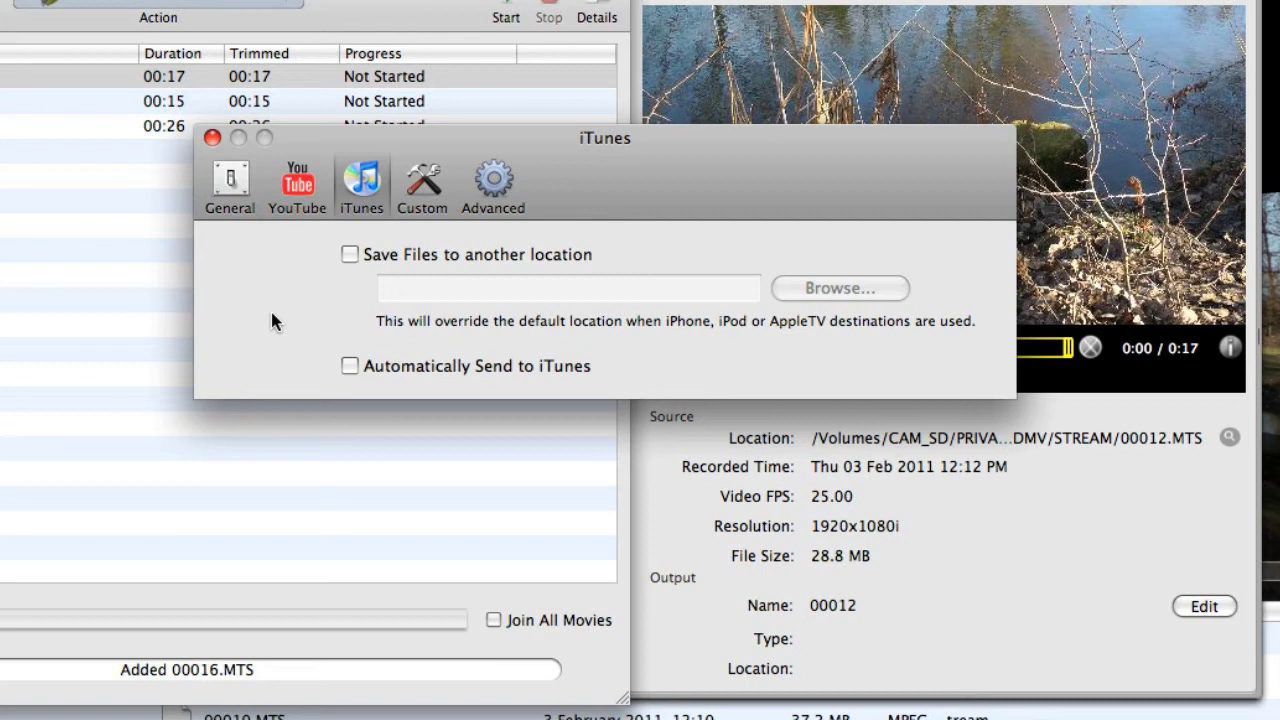
- In the Custom pane, keep QuickTime Movie as the format and cancel its Movie Settings
left_click(410, 188)
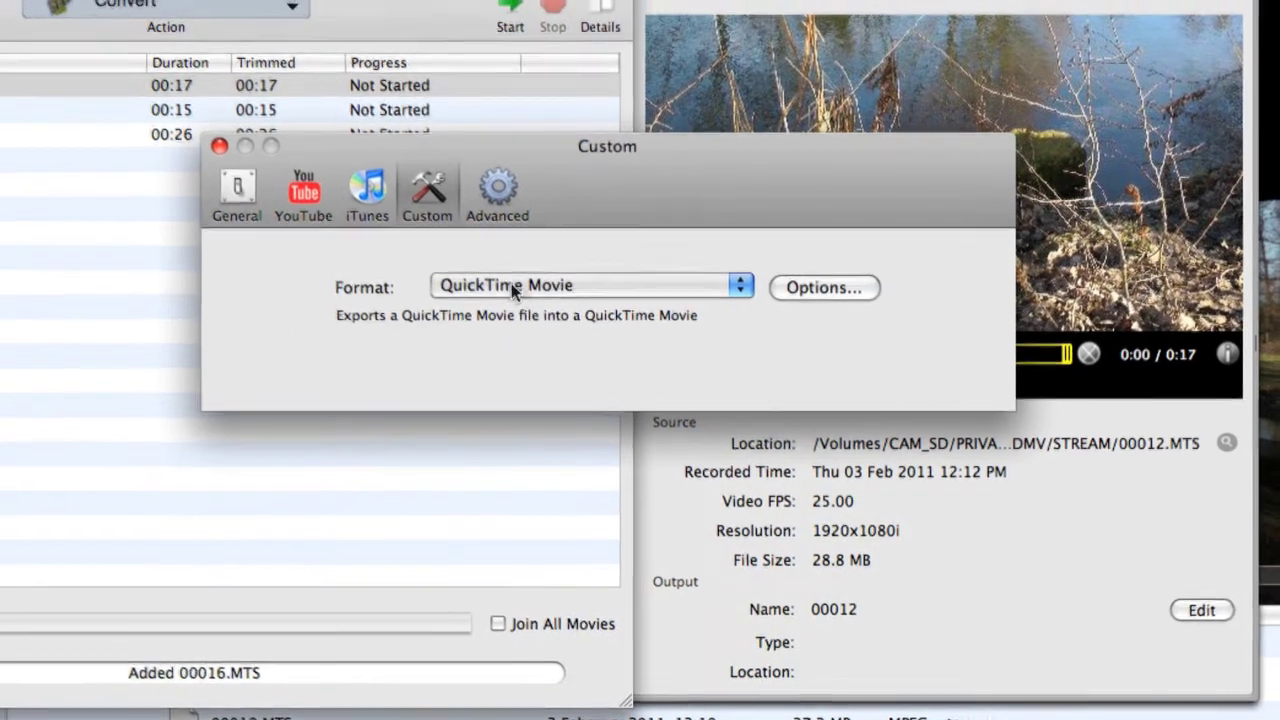
left_click(514, 282)
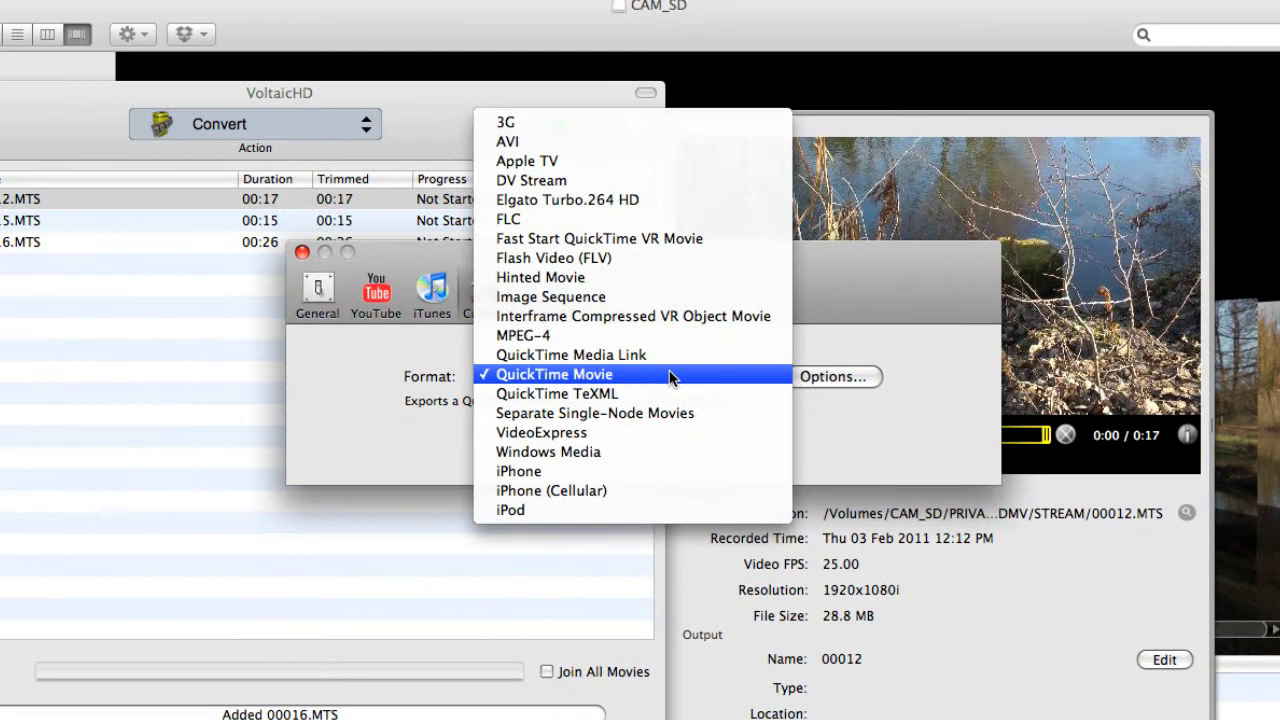
left_click(650, 322)
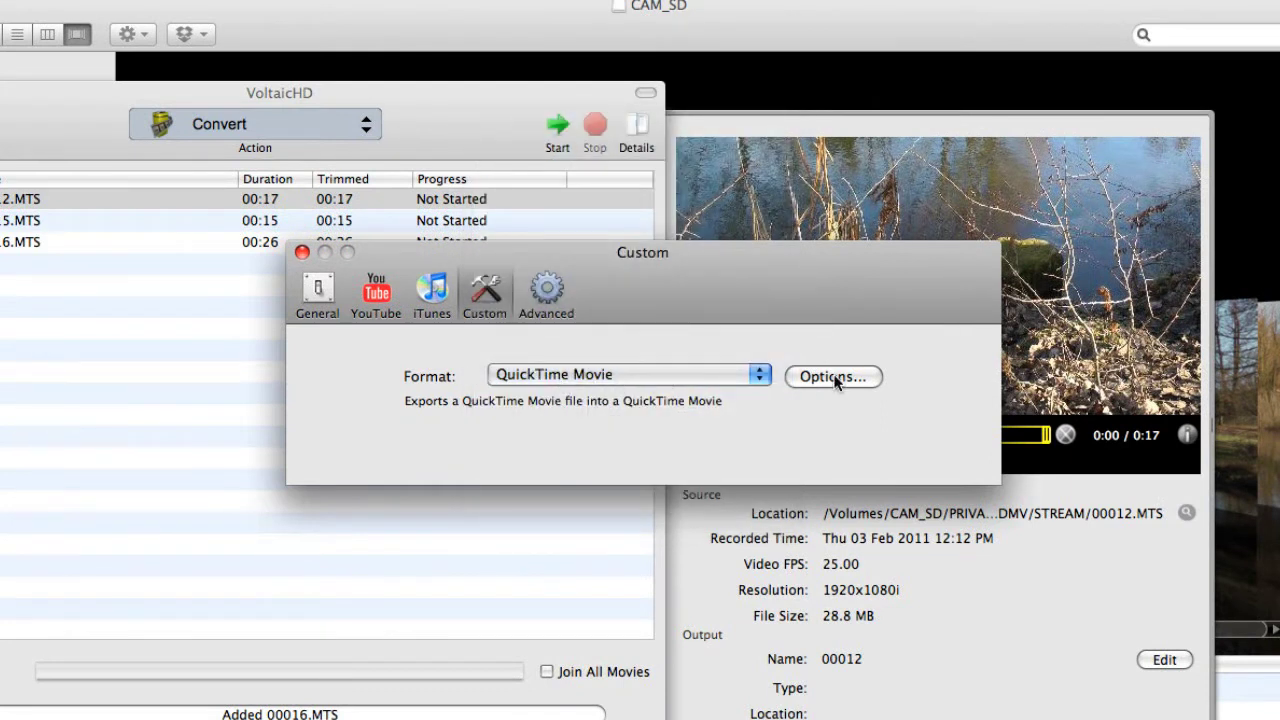
left_click(836, 377)
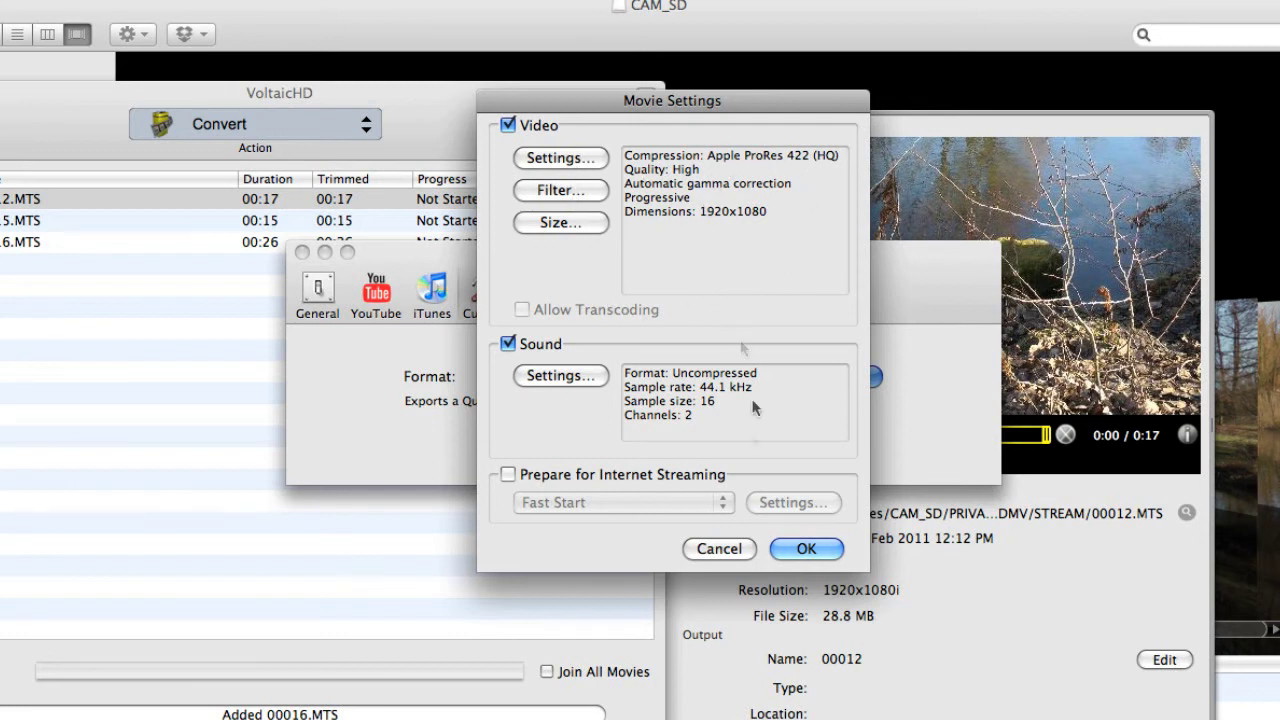
left_click(719, 551)
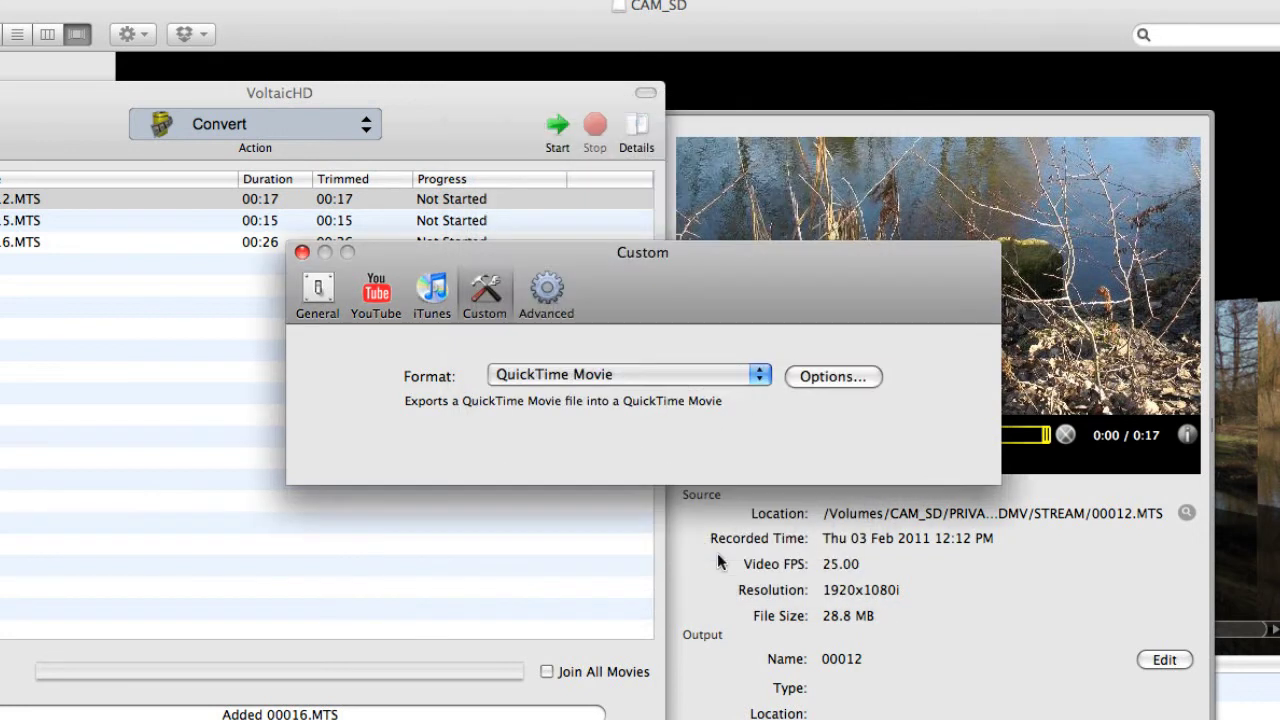
- Check the Advanced conversion options with Deinterlace left on, then close Preferences
left_click(546, 295)
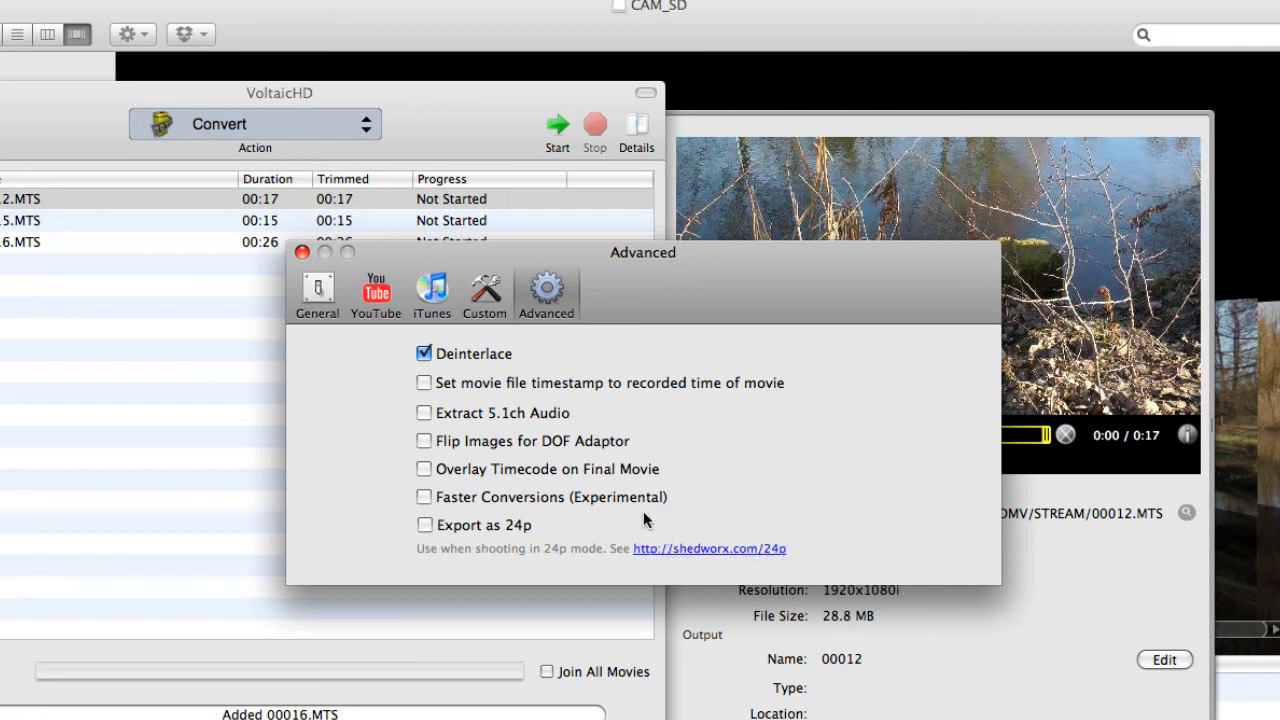
left_click(303, 254)
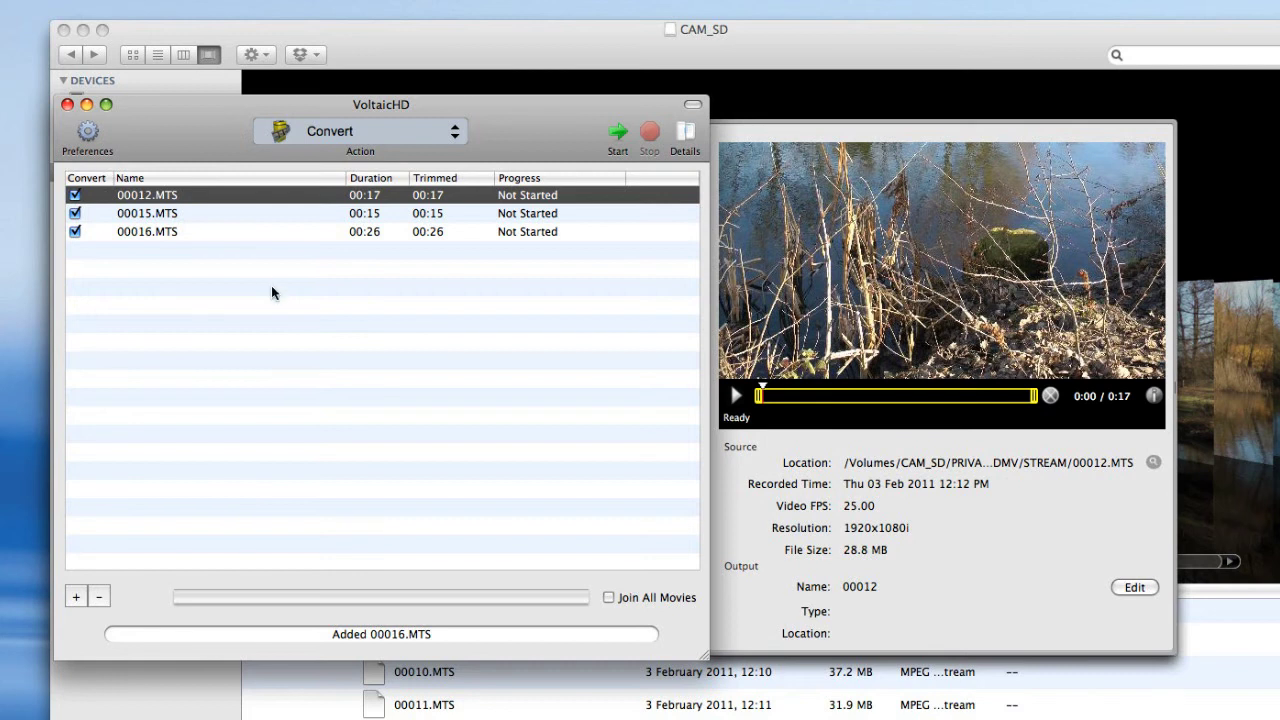
- Delete 00016.MTS from the queue, keeping 00012.MTS and 00015.MTS
left_click(220, 212)
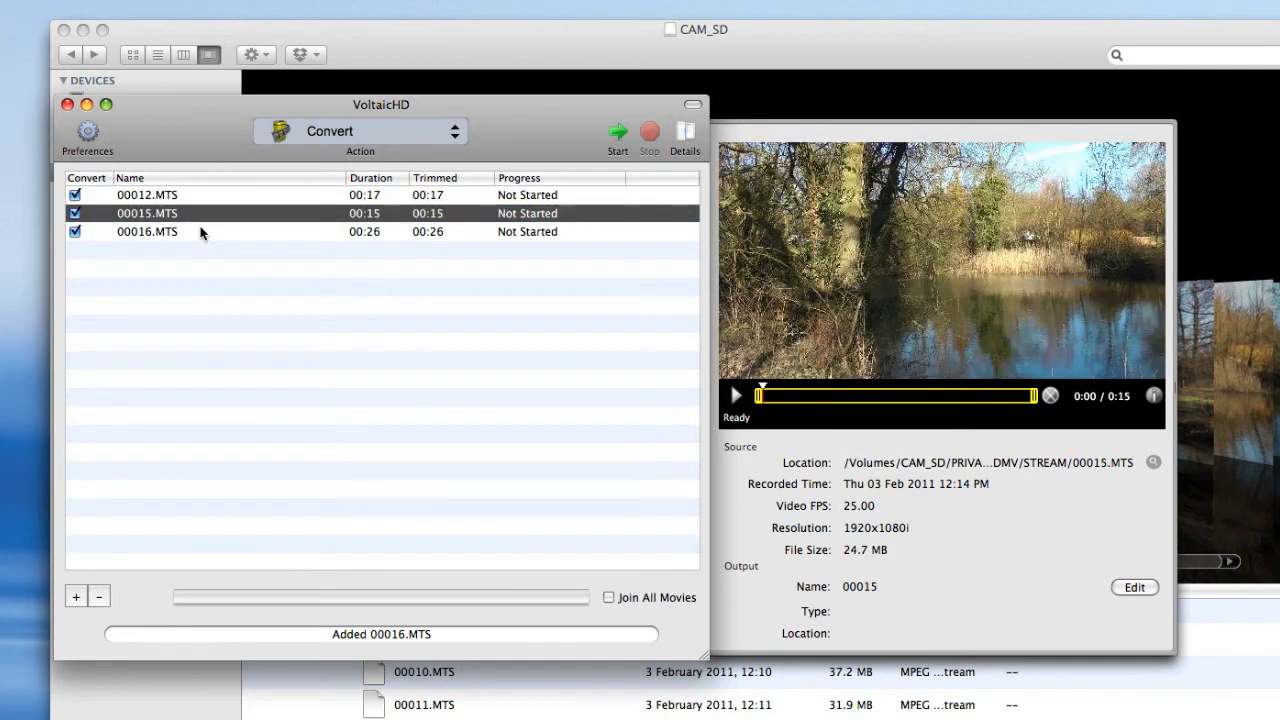
left_click(200, 232)
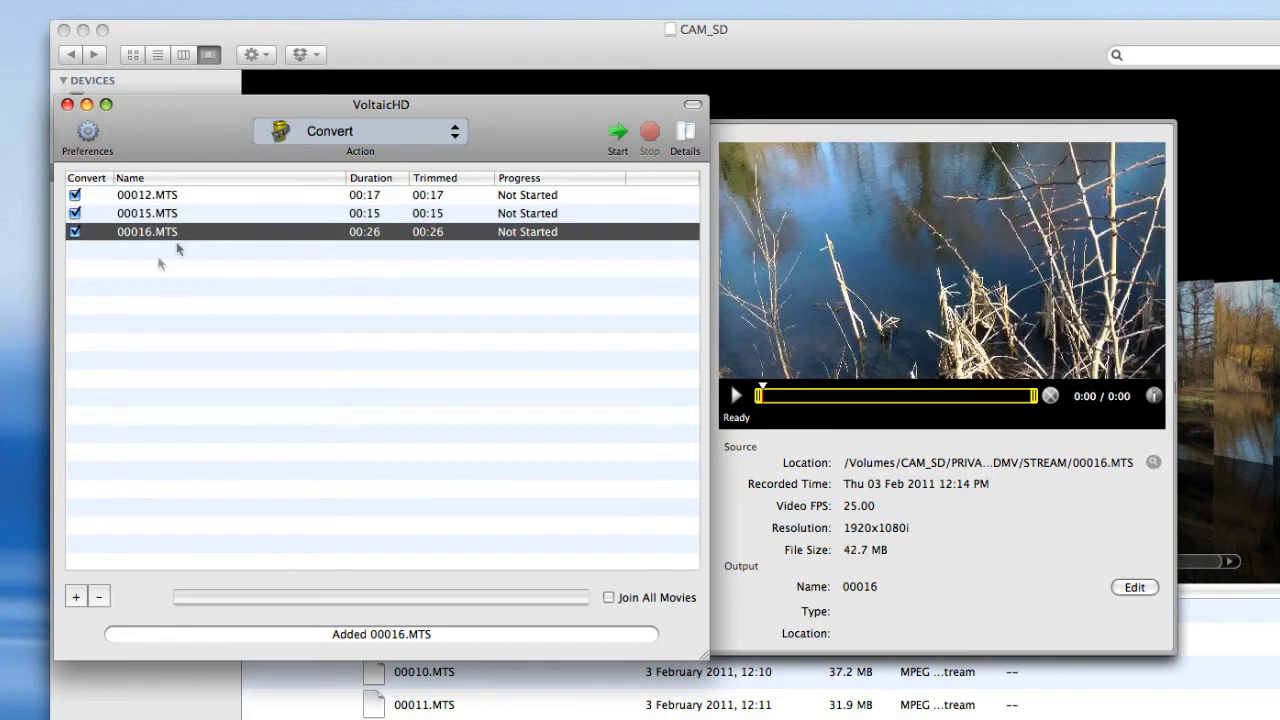
left_click(99, 597)
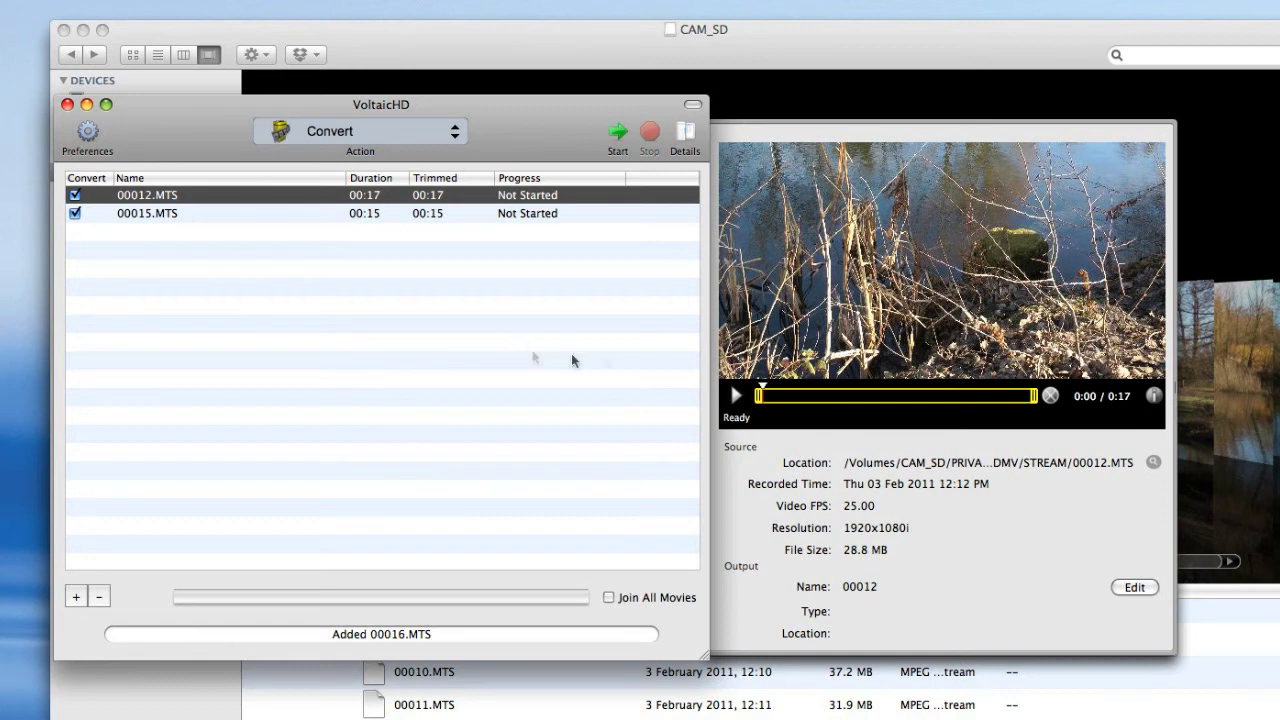
- Start converting 00012.MTS and 00015.MTS, bringing up the Convert Notice
left_click(618, 134)
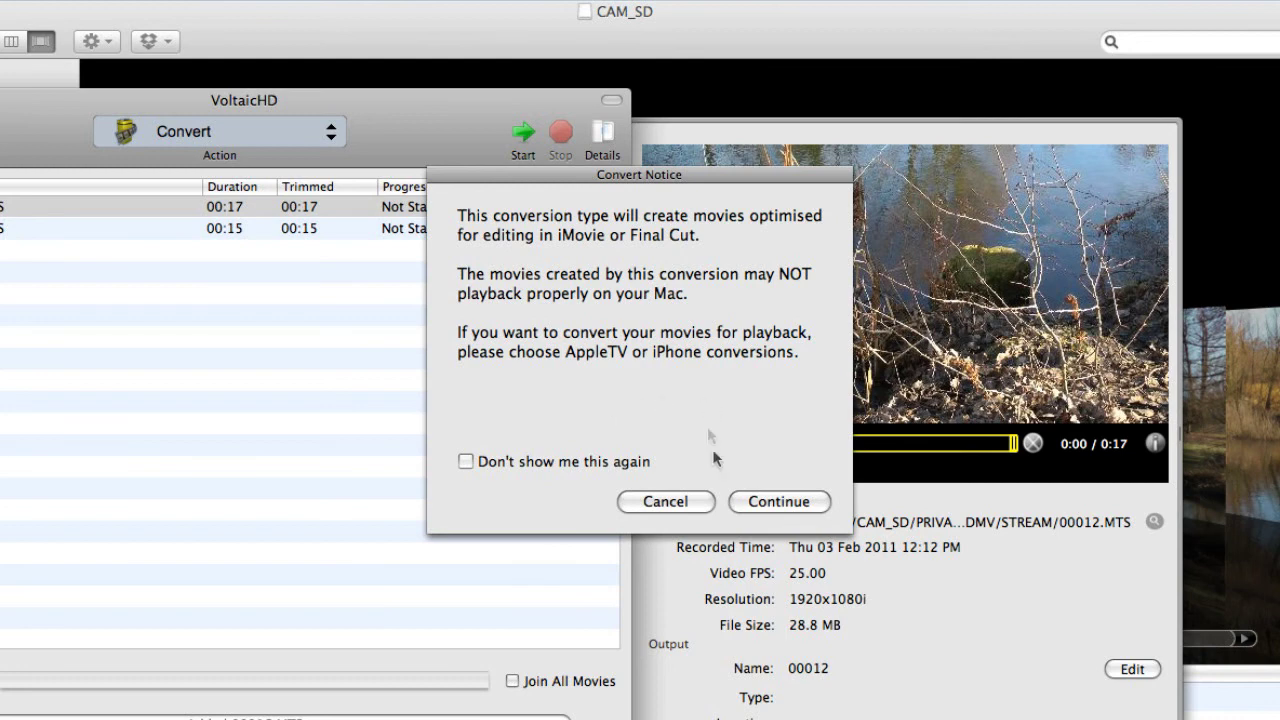
- Cancel the Convert Notice so both clips stay Not Started
left_click(668, 502)
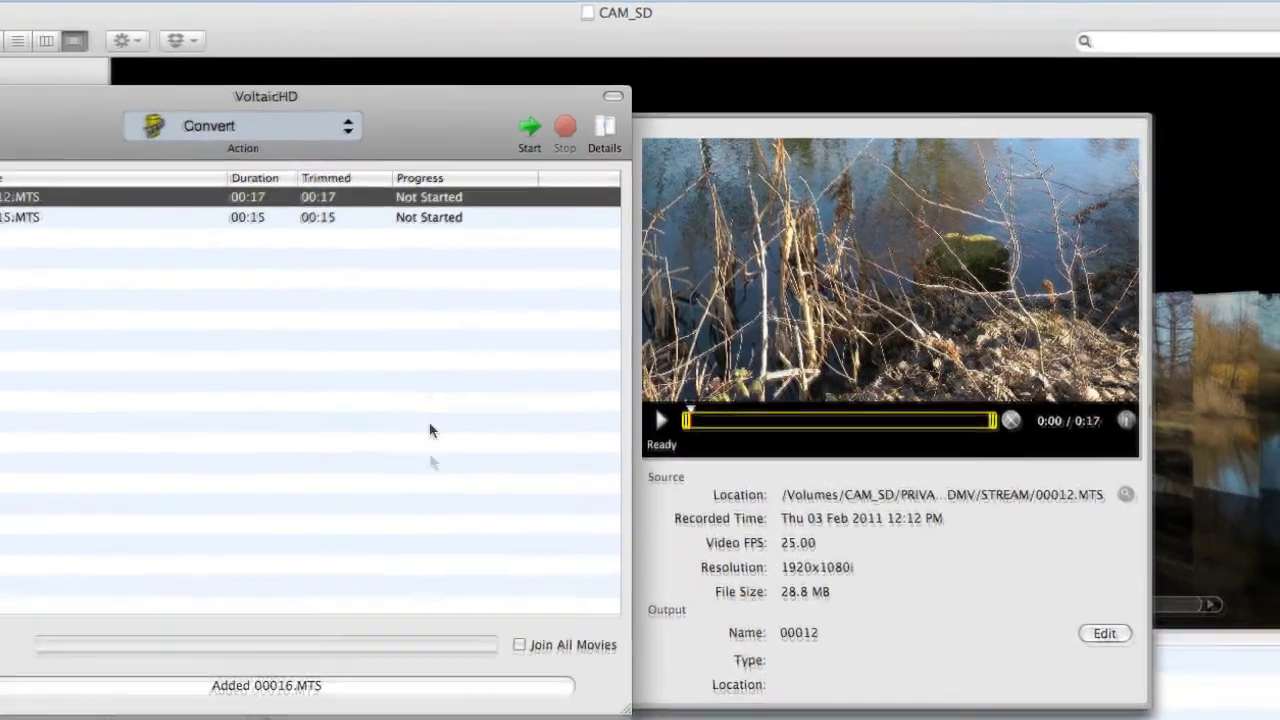